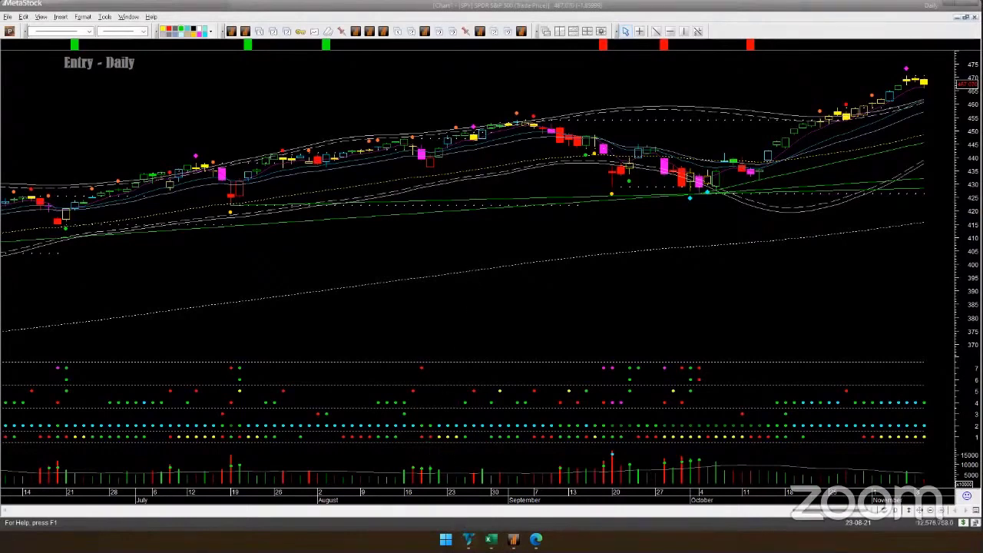
- Switch to TradeStation, open the CUE Chart1 workspace, and show the SPY chart maximized on daily bars with wider bar spacing
{"action": "key", "text": "alt+Tab"}
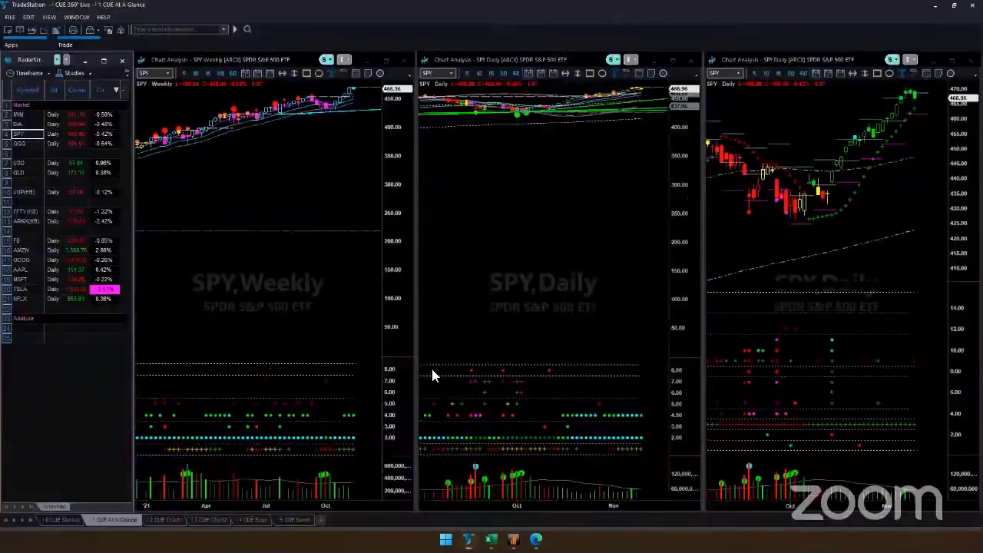
{"action": "left_click", "coordinate": [177, 521]}
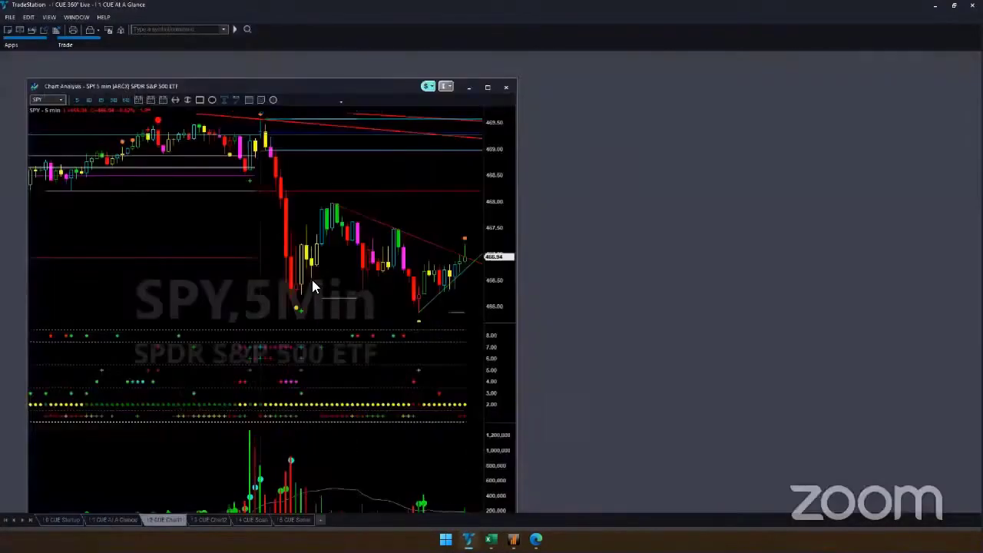
{"action": "double_click", "coordinate": [353, 86]}
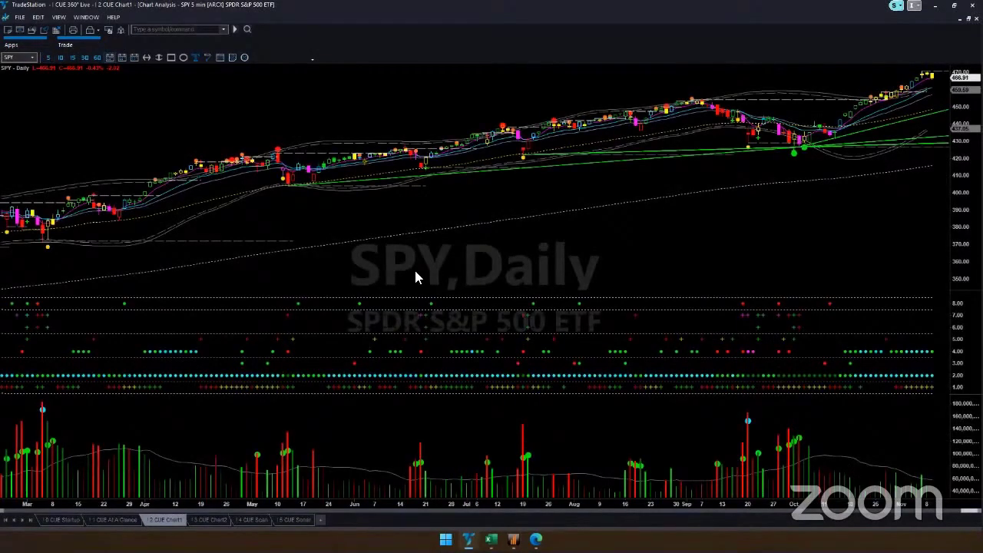
{"action": "scroll", "coordinate": [415, 273], "scroll_direction": "up", "scroll_amount": 1}
{"action": "scroll", "coordinate": [415, 277], "scroll_direction": "up", "scroll_amount": 1}
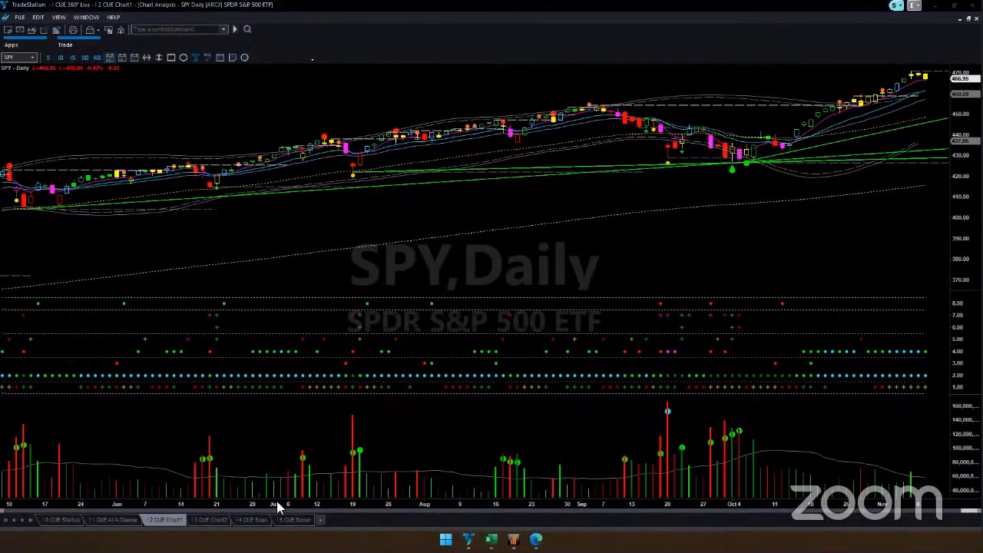
- Switch back to MetaStock and draw arrows at the Daily label and the green and red blocks above the SPY chart
{"action": "key", "text": "alt+Tab"}
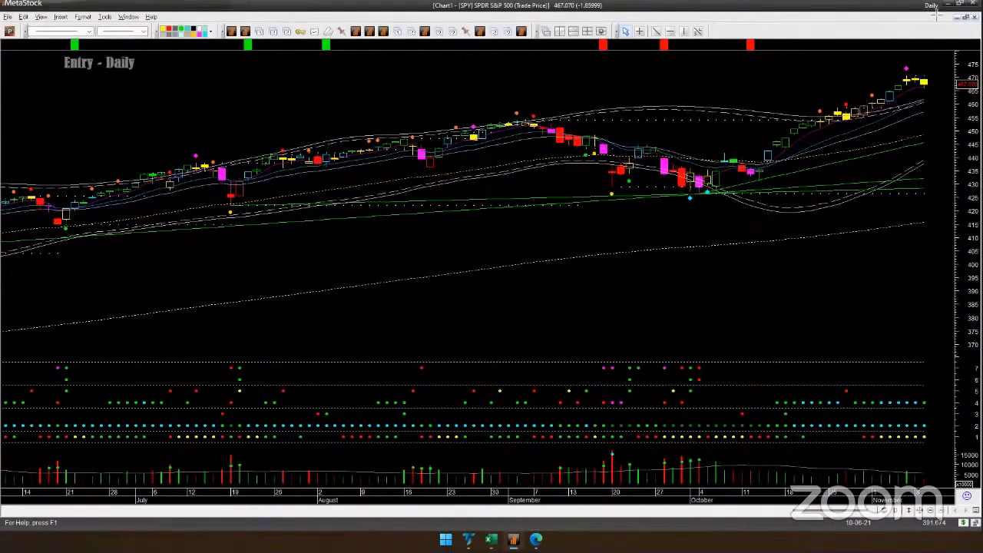
{"action": "left_click_drag", "start_coordinate": [872, 34], "coordinate": [917, 8]}
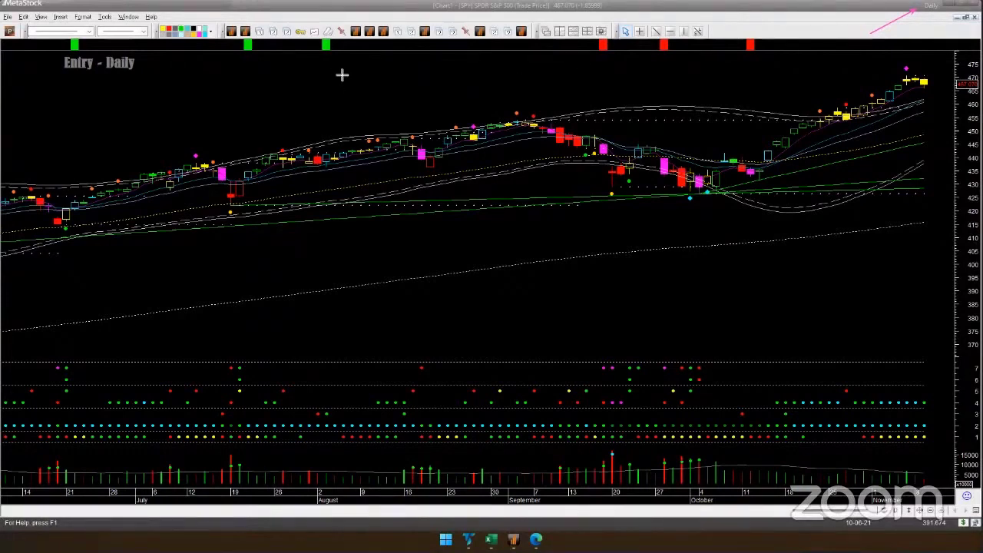
{"action": "left_click_drag", "start_coordinate": [343, 77], "coordinate": [328, 61]}
{"action": "mouse_move", "coordinate": [583, 72]}
{"action": "left_mouse_down"}
{"action": "mouse_move", "coordinate": [601, 60]}
{"action": "mouse_move", "coordinate": [661, 59]}
{"action": "left_mouse_up"}
{"action": "left_click_drag", "start_coordinate": [734, 67], "coordinate": [750, 55]}
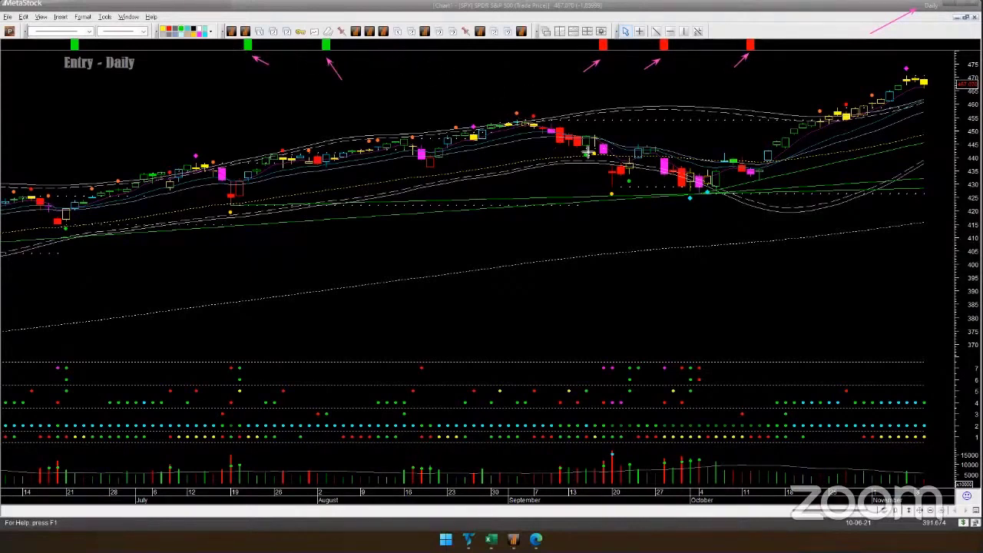
- Draw arrows at the latest magenta diamond, the early-October cyan diamond, and selected September and mid-October candles
{"action": "left_click_drag", "start_coordinate": [858, 69], "coordinate": [904, 69]}
{"action": "left_click_drag", "start_coordinate": [666, 222], "coordinate": [685, 208]}
{"action": "left_click_drag", "start_coordinate": [884, 58], "coordinate": [905, 66]}
{"action": "left_click_drag", "start_coordinate": [829, 73], "coordinate": [903, 79]}
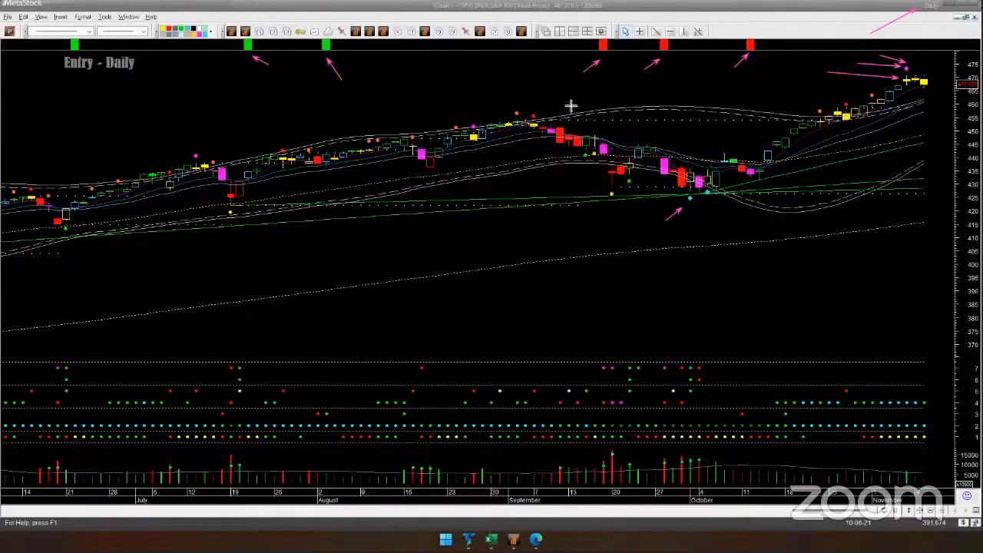
{"action": "mouse_move", "coordinate": [573, 108]}
{"action": "left_mouse_down"}
{"action": "mouse_move", "coordinate": [566, 121]}
{"action": "mouse_move", "coordinate": [594, 123]}
{"action": "mouse_move", "coordinate": [588, 136]}
{"action": "left_mouse_up"}
{"action": "mouse_move", "coordinate": [752, 112]}
{"action": "left_mouse_down"}
{"action": "mouse_move", "coordinate": [761, 131]}
{"action": "mouse_move", "coordinate": [752, 163]}
{"action": "left_mouse_up"}
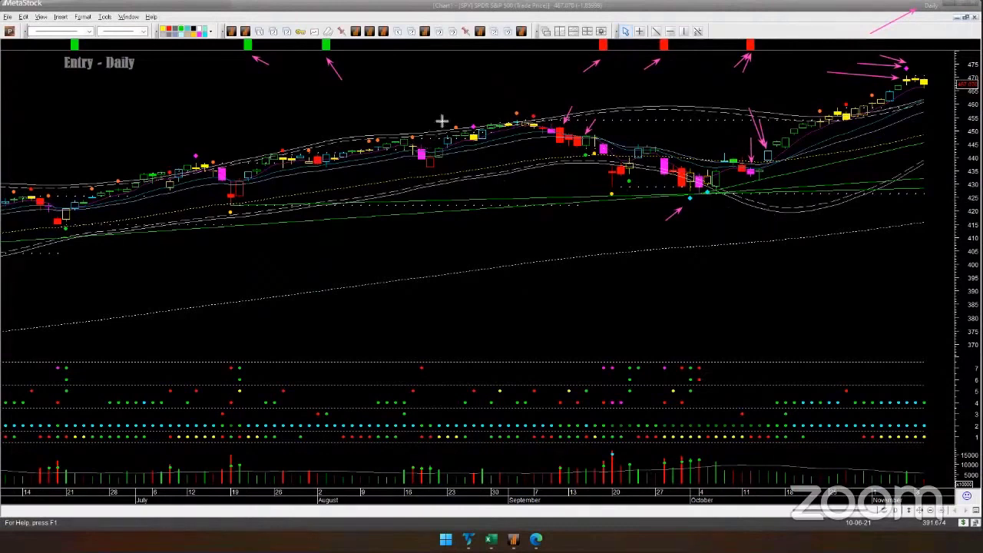
- Draw arrows at the mid-August magenta candle, the mid-October candle, and the signal ribbon above August, September and October
{"action": "left_click_drag", "start_coordinate": [436, 114], "coordinate": [424, 141]}
{"action": "left_click_drag", "start_coordinate": [422, 66], "coordinate": [427, 52]}
{"action": "left_click_drag", "start_coordinate": [435, 116], "coordinate": [427, 141]}
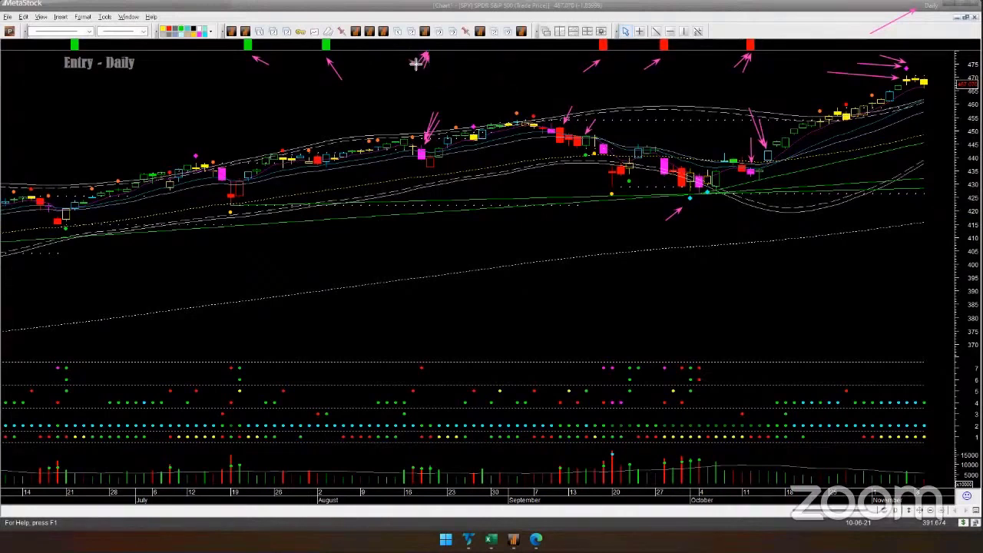
{"action": "left_click_drag", "start_coordinate": [417, 66], "coordinate": [427, 52]}
{"action": "left_click_drag", "start_coordinate": [768, 122], "coordinate": [771, 155]}
{"action": "left_click_drag", "start_coordinate": [727, 56], "coordinate": [742, 46]}
{"action": "left_click_drag", "start_coordinate": [574, 69], "coordinate": [589, 59]}
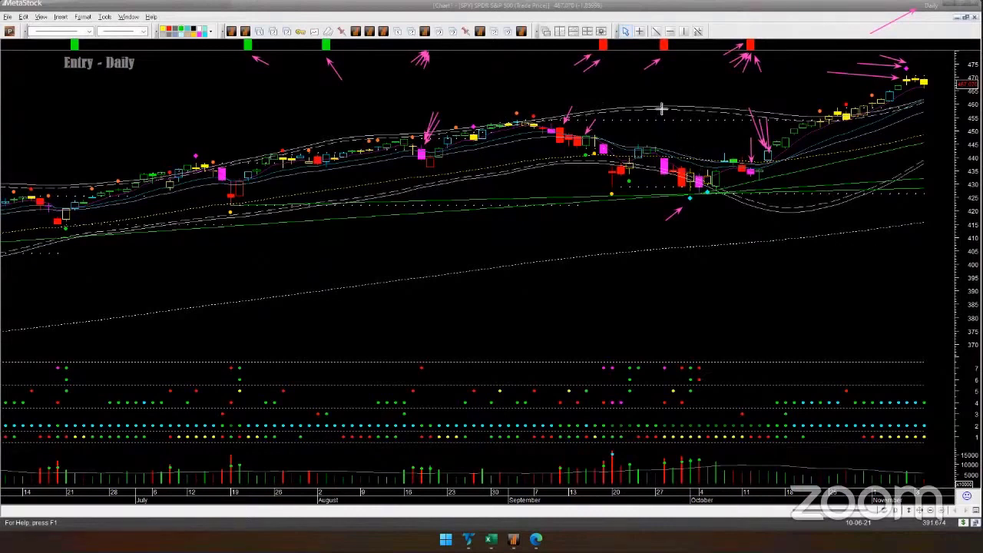
- Draw arrows along the upper and lower price bands, and at the early-September orange dot and the July yellow dot
{"action": "left_click_drag", "start_coordinate": [659, 105], "coordinate": [696, 106]}
{"action": "left_click_drag", "start_coordinate": [714, 192], "coordinate": [768, 212]}
{"action": "left_click_drag", "start_coordinate": [529, 78], "coordinate": [520, 109]}
{"action": "left_click_drag", "start_coordinate": [193, 242], "coordinate": [228, 219]}
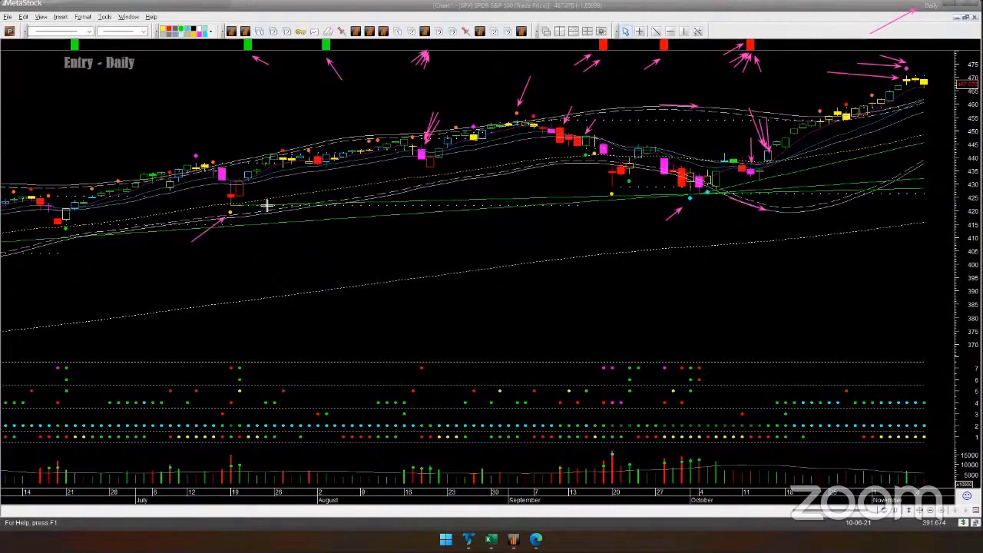
- Draw arrows at the early-September red dot above the candles and at the matching red dot in indicator row 5
{"action": "left_click_drag", "start_coordinate": [544, 98], "coordinate": [540, 114]}
{"action": "left_click_drag", "start_coordinate": [548, 368], "coordinate": [541, 387]}
{"action": "left_click_drag", "start_coordinate": [550, 105], "coordinate": [541, 116]}
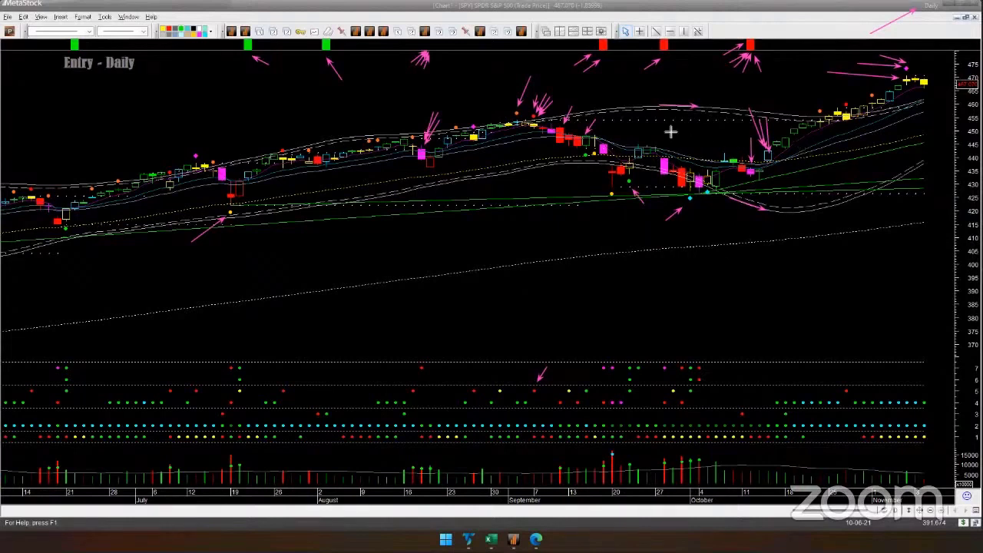
- Draw arrows along the upper and lower dotted horizontal levels and the rising average lines beneath the recent candles
{"action": "left_click_drag", "start_coordinate": [659, 122], "coordinate": [717, 122]}
{"action": "left_click_drag", "start_coordinate": [379, 210], "coordinate": [441, 210]}
{"action": "left_click_drag", "start_coordinate": [808, 139], "coordinate": [866, 125]}
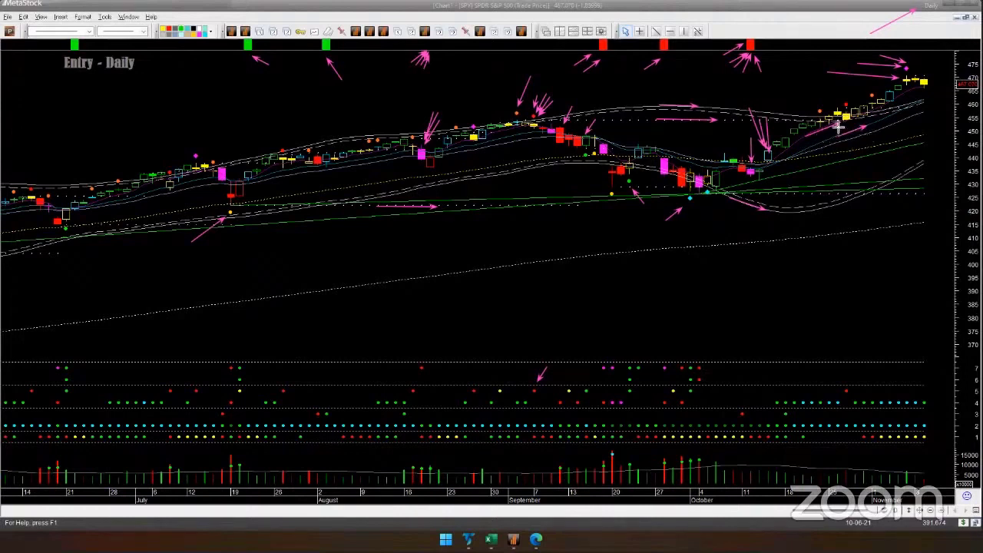
{"action": "left_click_drag", "start_coordinate": [856, 136], "coordinate": [897, 132]}
{"action": "left_click_drag", "start_coordinate": [854, 156], "coordinate": [907, 142]}
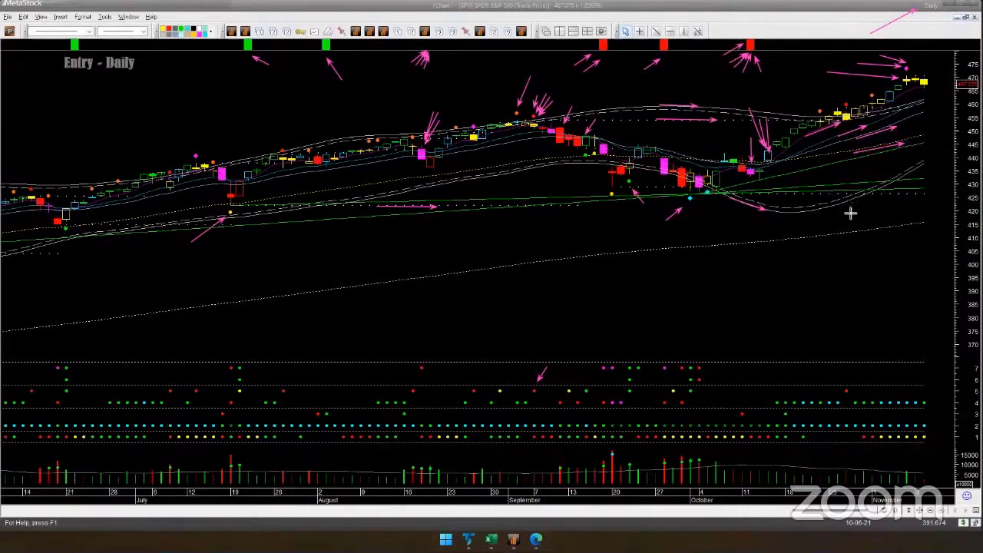
- Draw arrows along the lowest long-term dotted line and two of the rising green trendlines
{"action": "left_click_drag", "start_coordinate": [783, 244], "coordinate": [918, 231]}
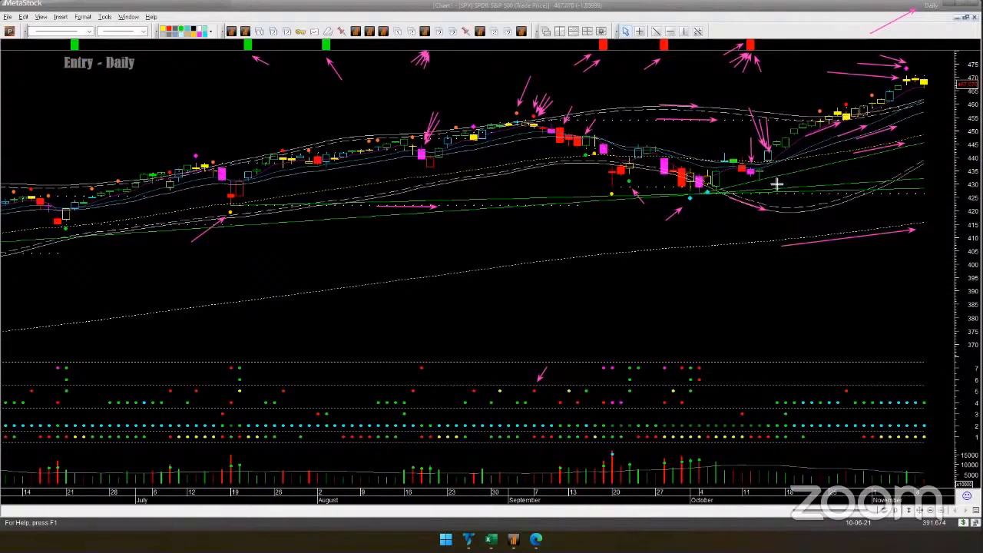
{"action": "left_click_drag", "start_coordinate": [778, 185], "coordinate": [930, 151]}
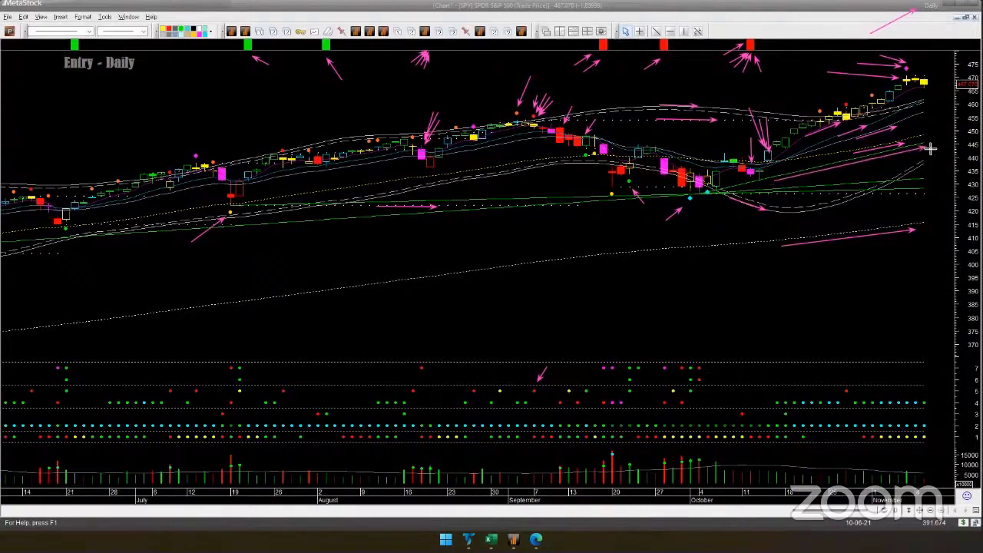
{"action": "left_click_drag", "start_coordinate": [839, 188], "coordinate": [929, 182]}
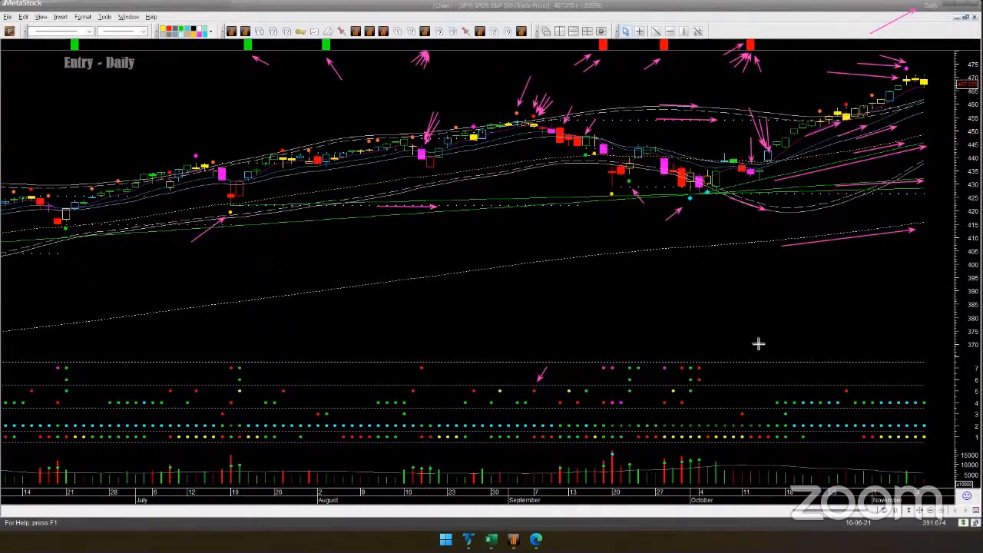
- Draw arrows at the late-September and early-October dots in indicator rows 7, 6 and 5
{"action": "mouse_move", "coordinate": [750, 325]}
{"action": "left_mouse_down"}
{"action": "mouse_move", "coordinate": [704, 358]}
{"action": "mouse_move", "coordinate": [709, 379]}
{"action": "left_mouse_up"}
{"action": "mouse_move", "coordinate": [642, 337]}
{"action": "left_mouse_down"}
{"action": "mouse_move", "coordinate": [630, 362]}
{"action": "mouse_move", "coordinate": [642, 360]}
{"action": "mouse_move", "coordinate": [612, 359]}
{"action": "left_mouse_up"}
{"action": "left_click_drag", "start_coordinate": [586, 341], "coordinate": [629, 380]}
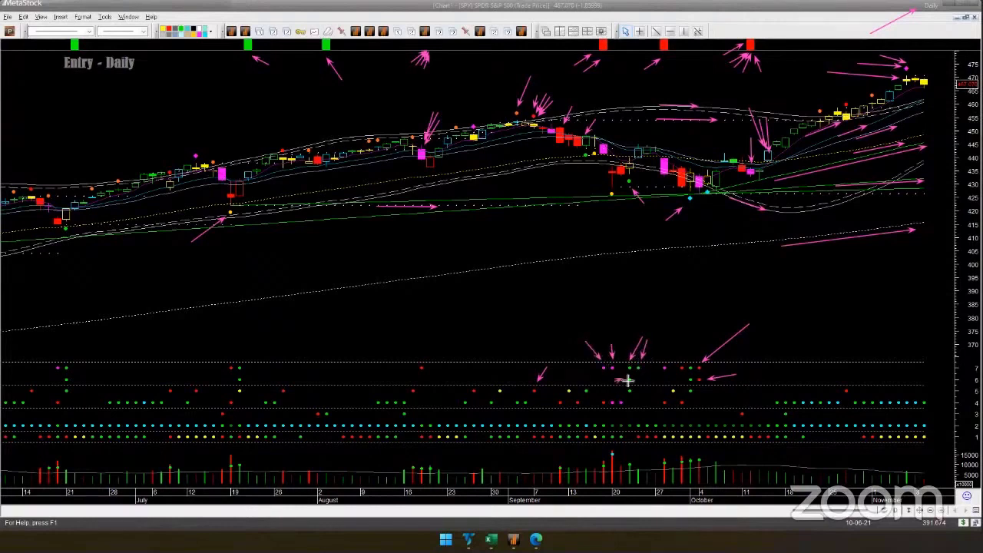
{"action": "left_click_drag", "start_coordinate": [720, 398], "coordinate": [700, 389]}
- Draw arrows at the row 4 dots and the late-October red dot in row 5, and clear all annotations
{"action": "left_click_drag", "start_coordinate": [777, 401], "coordinate": [839, 401]}
{"action": "left_click_drag", "start_coordinate": [858, 370], "coordinate": [854, 392]}
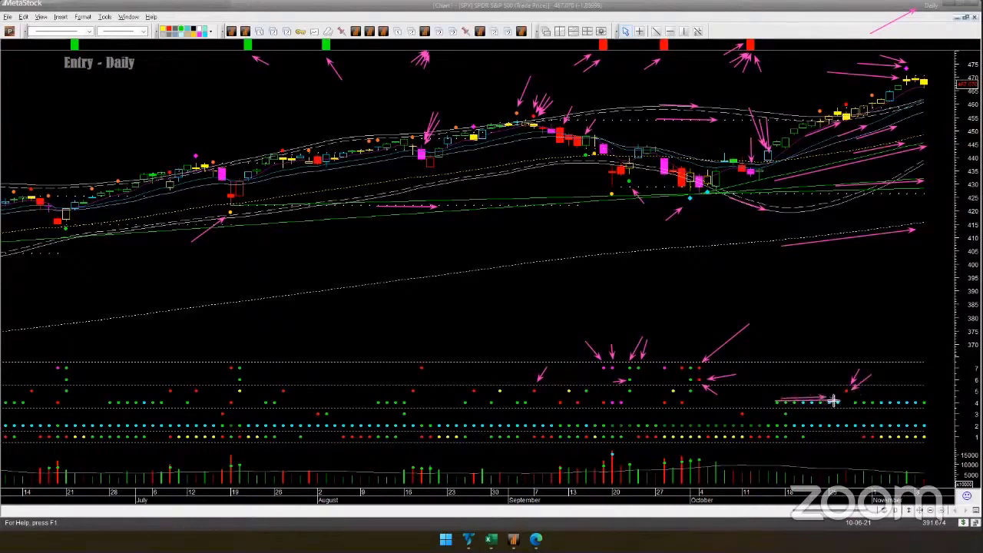
{"action": "left_click_drag", "start_coordinate": [847, 370], "coordinate": [848, 384]}
{"action": "left_click_drag", "start_coordinate": [598, 407], "coordinate": [623, 406]}
{"action": "key", "text": "Escape"}
- Place a vertical line on the SPY chart at the late-September yellow dot in row 5, just before October
{"action": "left_click", "coordinate": [684, 32]}
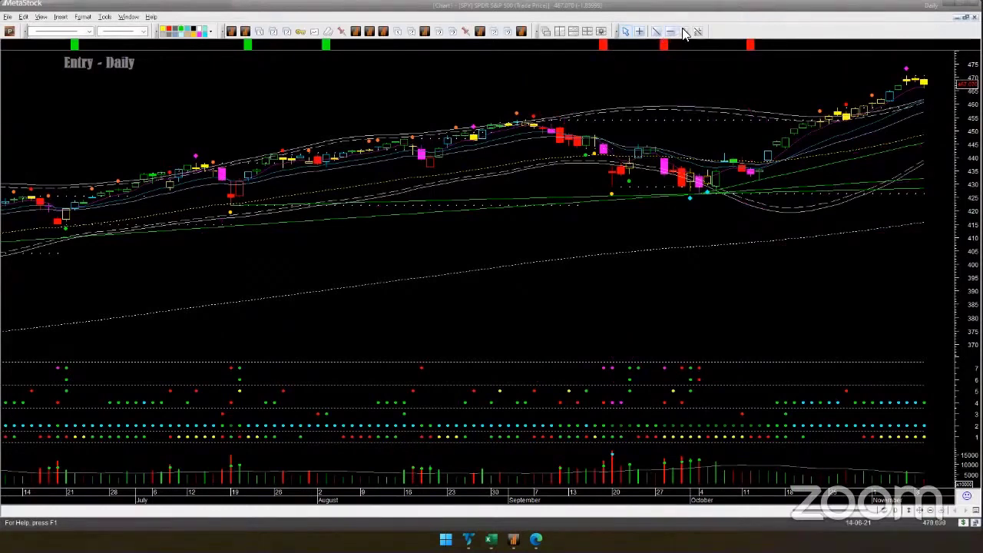
{"action": "left_click", "coordinate": [673, 229]}
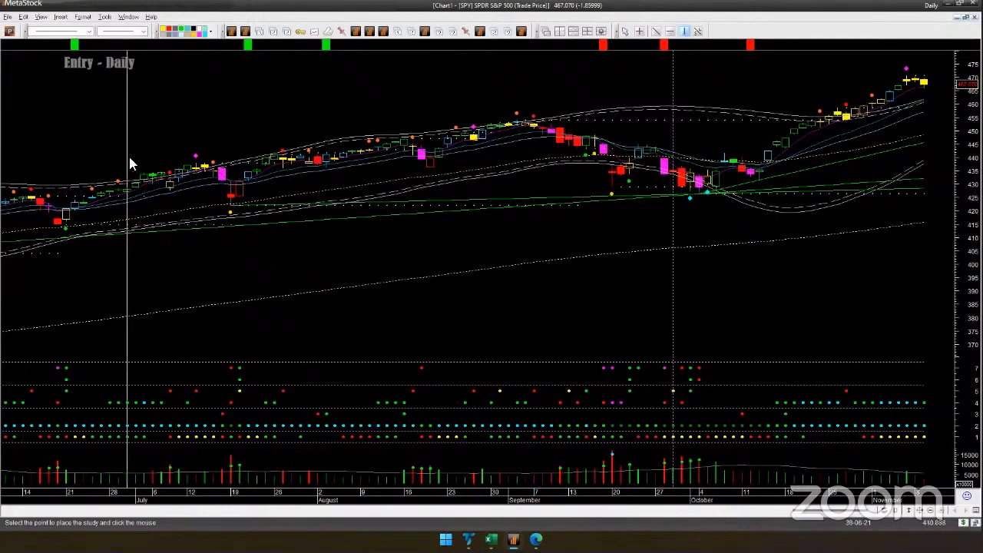
{"action": "key", "text": "Escape"}
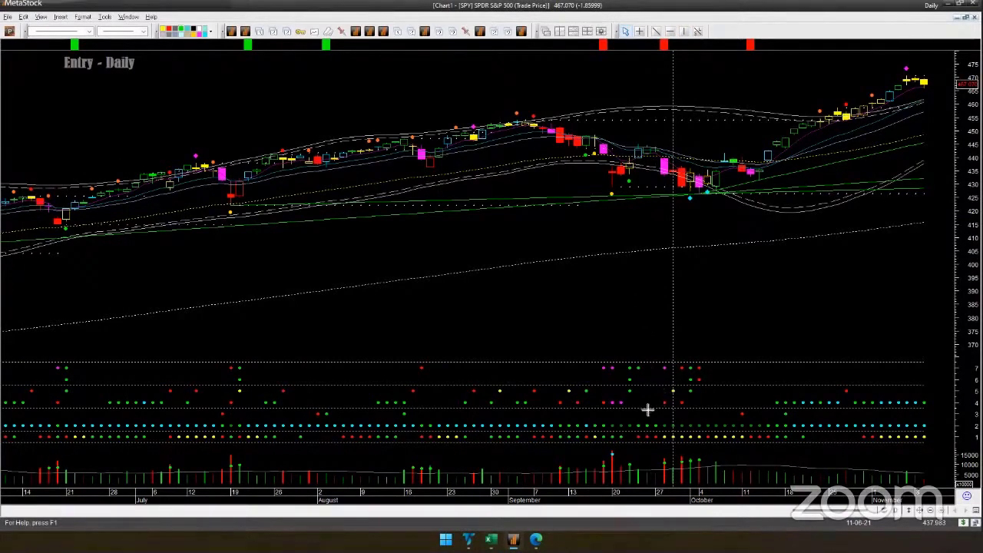
- Draw arrows at the row 4 and row 5 dots by the vertical line and at the candles above them
{"action": "mouse_move", "coordinate": [648, 409]}
{"action": "left_mouse_down"}
{"action": "mouse_move", "coordinate": [670, 410]}
{"action": "mouse_move", "coordinate": [672, 391]}
{"action": "left_mouse_up"}
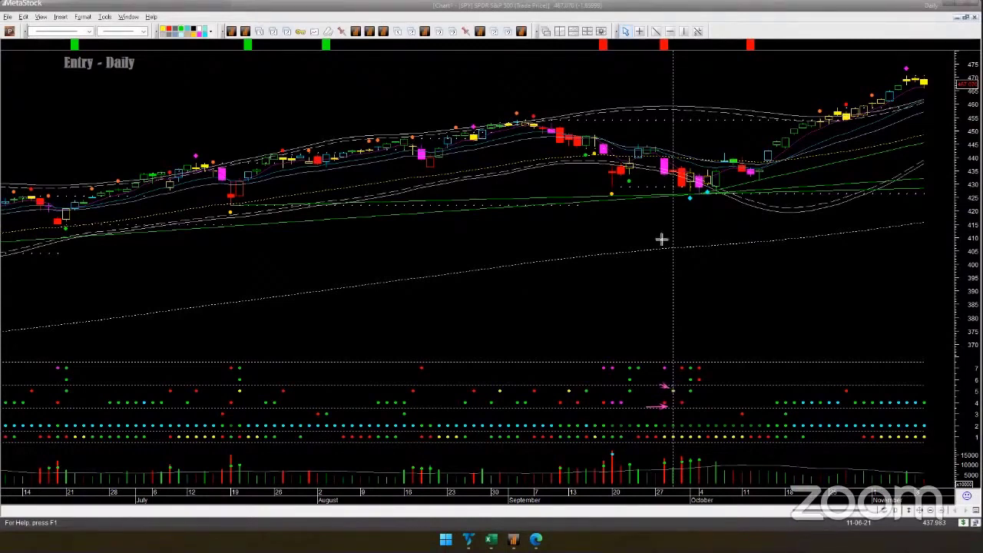
{"action": "left_click_drag", "start_coordinate": [653, 217], "coordinate": [675, 178]}
{"action": "left_click_drag", "start_coordinate": [668, 178], "coordinate": [654, 213]}
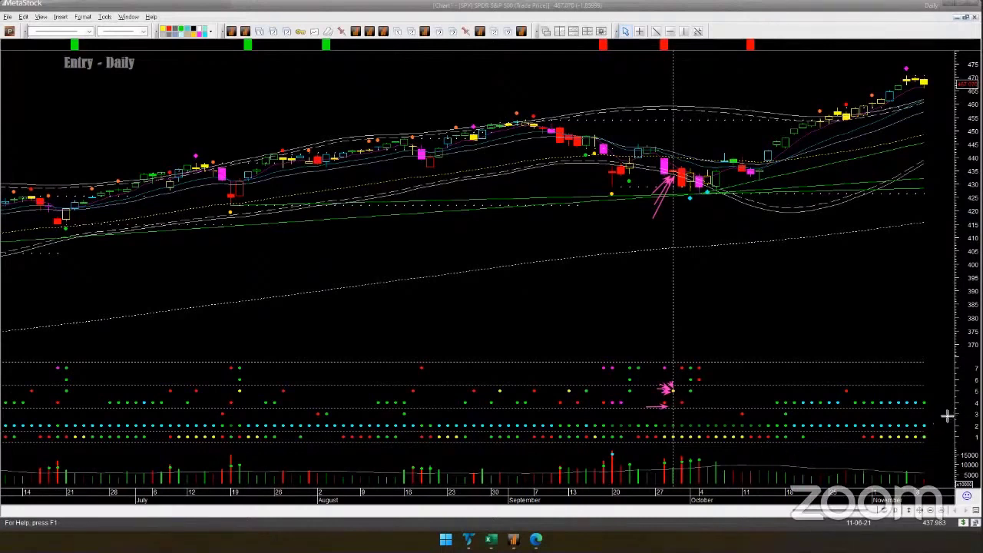
- Draw arrows along the full length of indicator row 2 and at the red and green October dots in row 3
{"action": "left_click_drag", "start_coordinate": [947, 412], "coordinate": [933, 427]}
{"action": "left_click_drag", "start_coordinate": [24, 432], "coordinate": [67, 433]}
{"action": "mouse_move", "coordinate": [178, 443]}
{"action": "left_mouse_down"}
{"action": "mouse_move", "coordinate": [613, 428]}
{"action": "mouse_move", "coordinate": [934, 432]}
{"action": "left_mouse_up"}
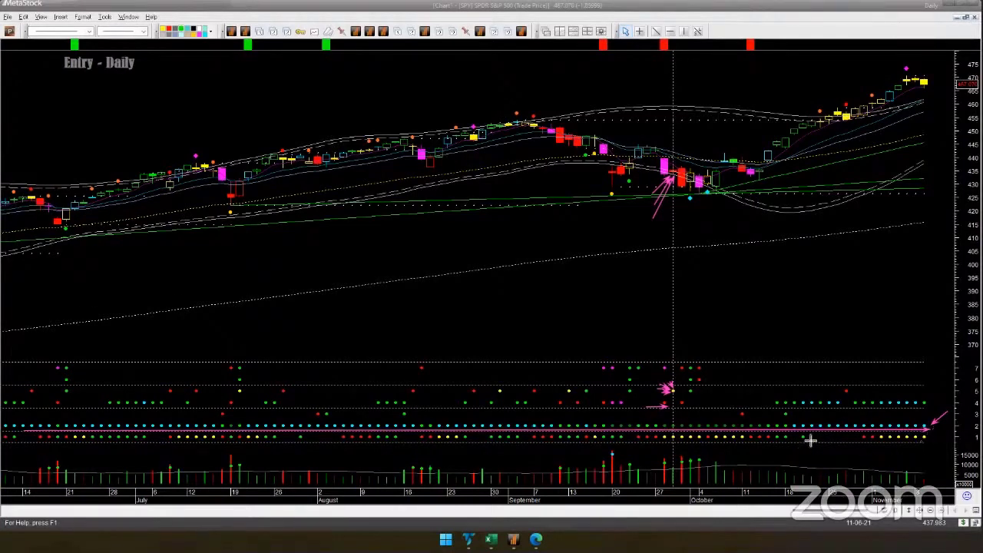
{"action": "left_click_drag", "start_coordinate": [735, 399], "coordinate": [744, 411]}
{"action": "left_click_drag", "start_coordinate": [826, 410], "coordinate": [795, 414]}
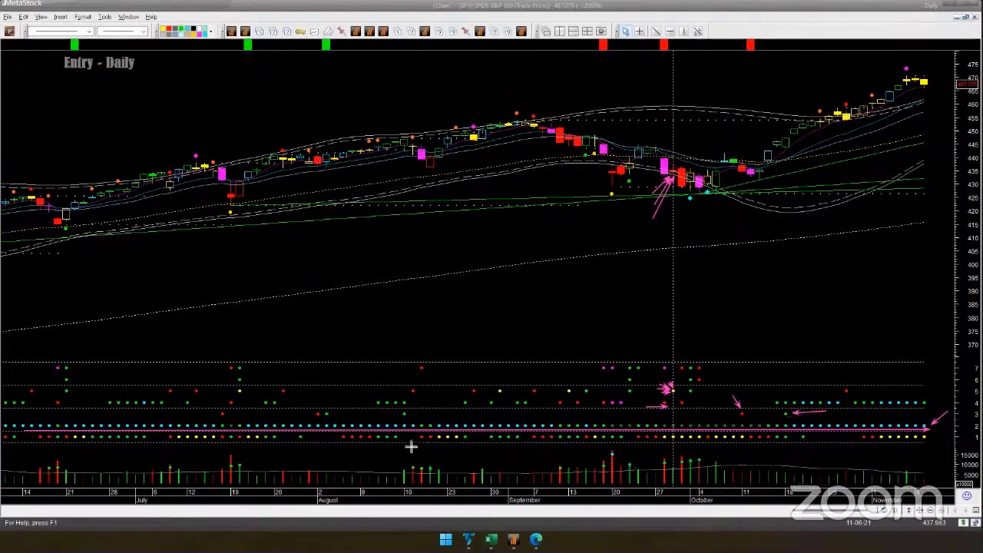
- Draw short arrows beneath the August dots in indicator row 1 and an arrow at the smiley icon
{"action": "left_click_drag", "start_coordinate": [338, 445], "coordinate": [418, 449]}
{"action": "left_click_drag", "start_coordinate": [446, 450], "coordinate": [466, 450]}
{"action": "left_click_drag", "start_coordinate": [933, 458], "coordinate": [957, 488]}
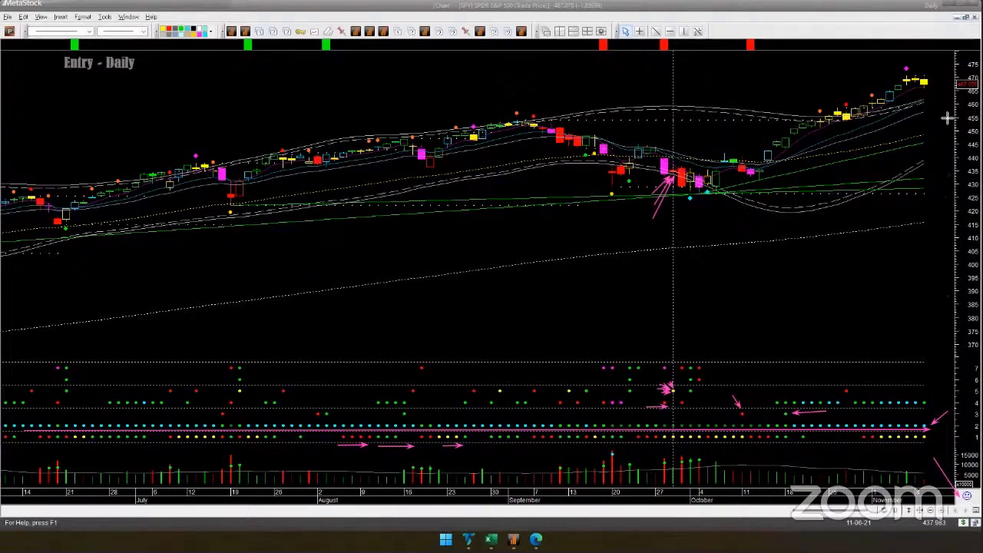
- Draw arrows at the latest yellow candle, along the signal ribbon to the September red block, and at the smiley icon
{"action": "left_click_drag", "start_coordinate": [945, 116], "coordinate": [931, 91]}
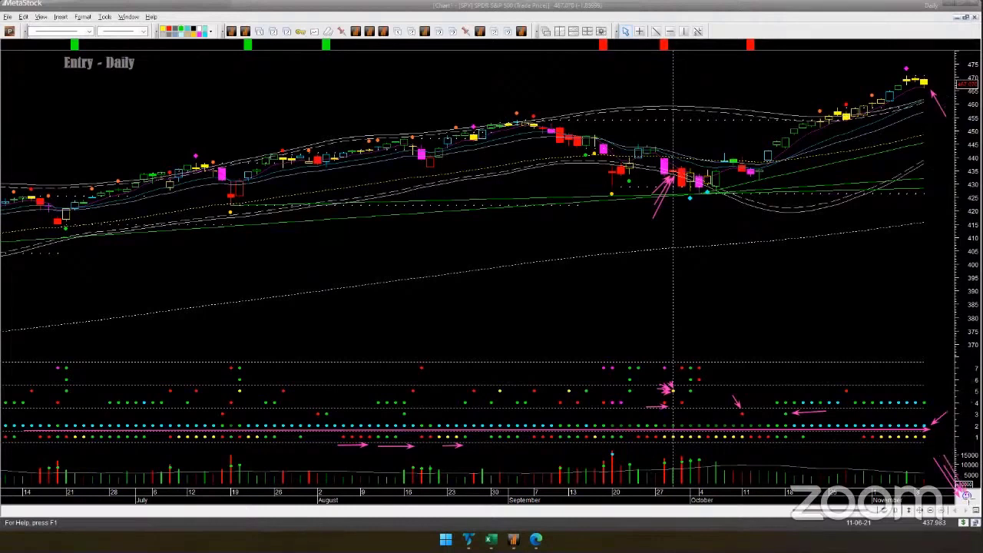
{"action": "left_click_drag", "start_coordinate": [949, 98], "coordinate": [931, 83]}
{"action": "left_click_drag", "start_coordinate": [485, 54], "coordinate": [596, 53]}
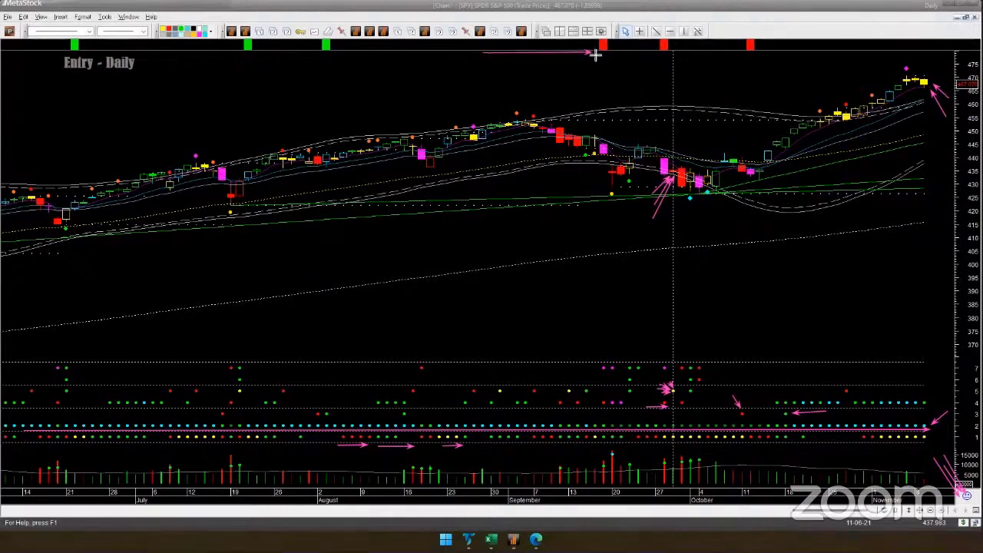
{"action": "left_click_drag", "start_coordinate": [951, 445], "coordinate": [964, 495]}
{"action": "left_click_drag", "start_coordinate": [967, 496], "coordinate": [955, 468]}
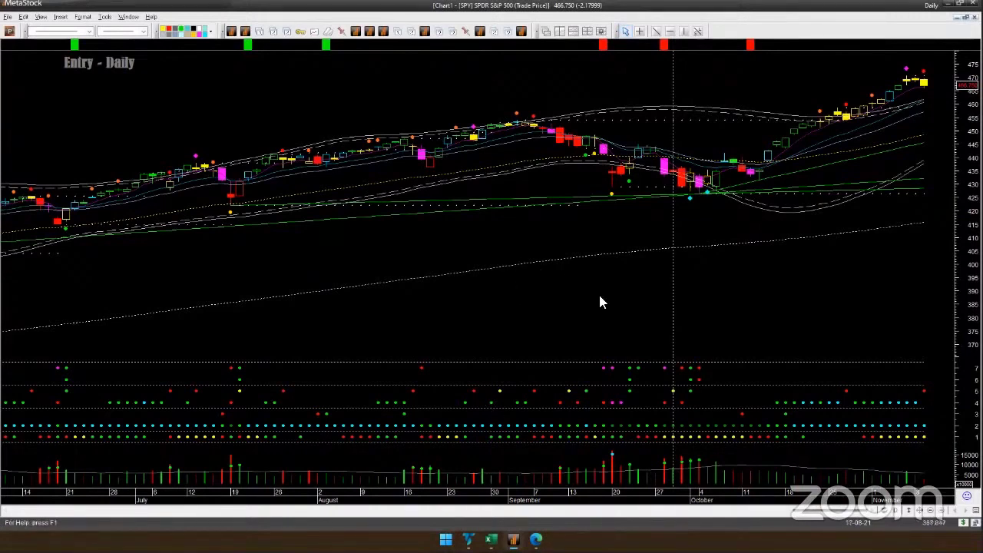
- Switch to TradeStation's SPY daily chart and check which study the long-term dotted line belongs to
{"action": "mouse_move", "coordinate": [449, 276]}
{"action": "left_click", "coordinate": [468, 539]}
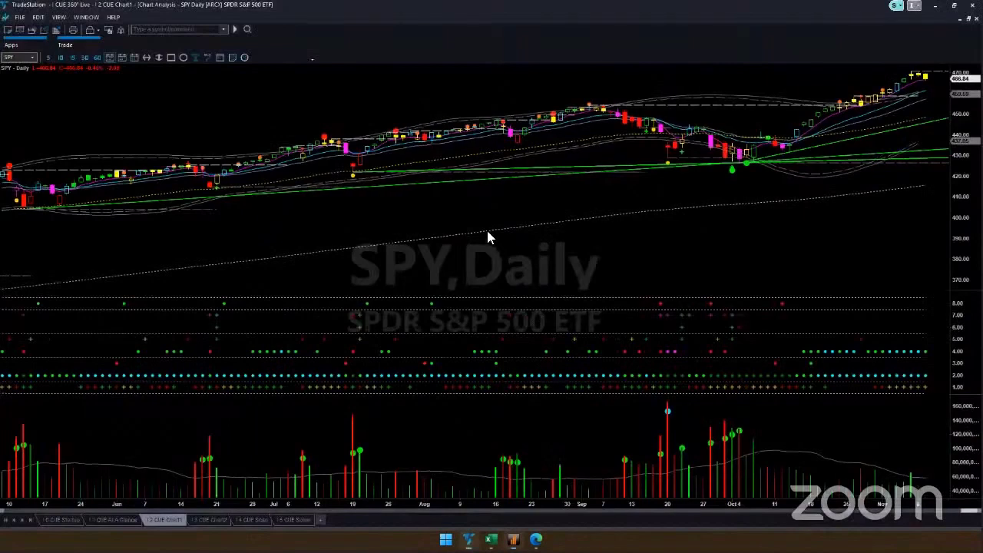
{"action": "right_click", "coordinate": [488, 232]}
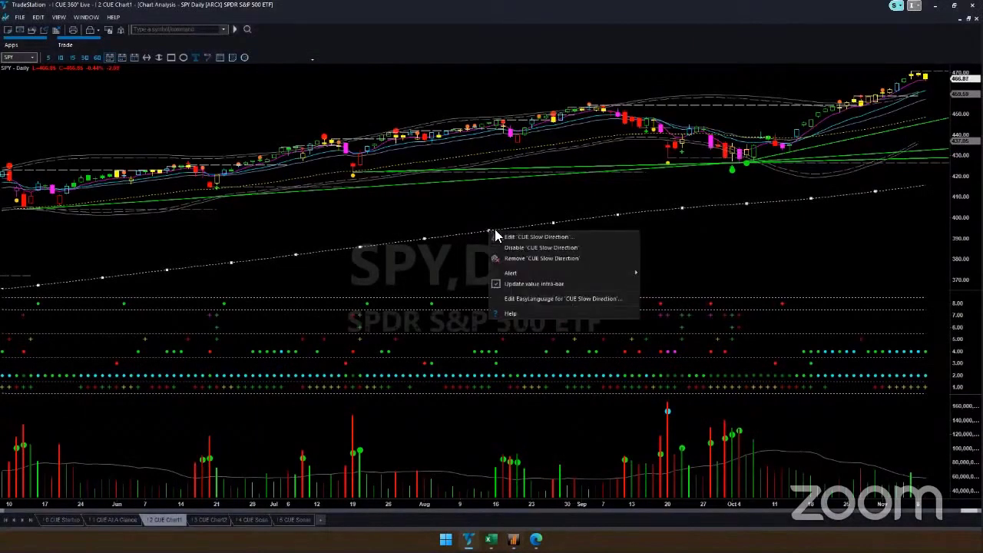
{"action": "left_click", "coordinate": [751, 254]}
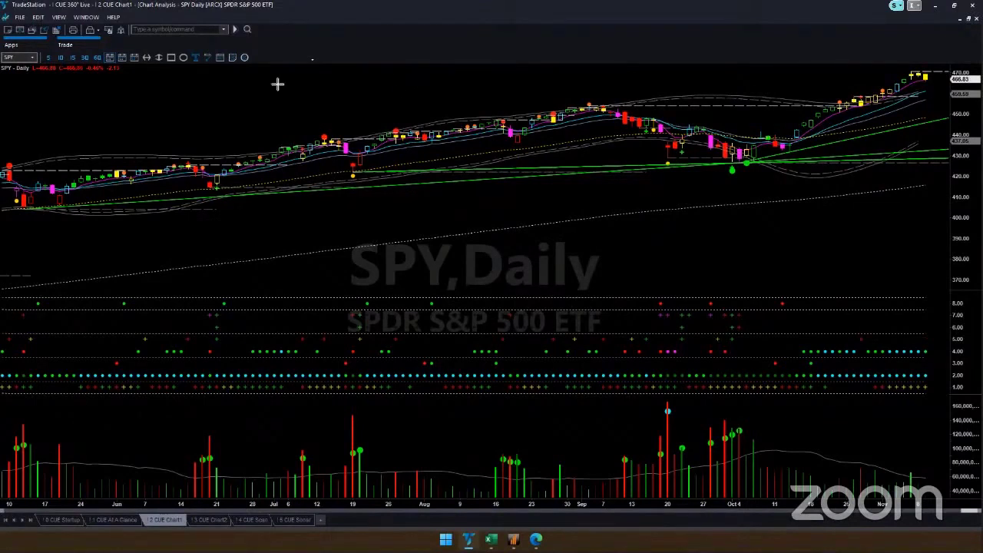
- Draw arrows along the space above prices, at the autumn red dots and August green dot in indicator row 8, and at the latest high
{"action": "left_click_drag", "start_coordinate": [273, 78], "coordinate": [481, 80]}
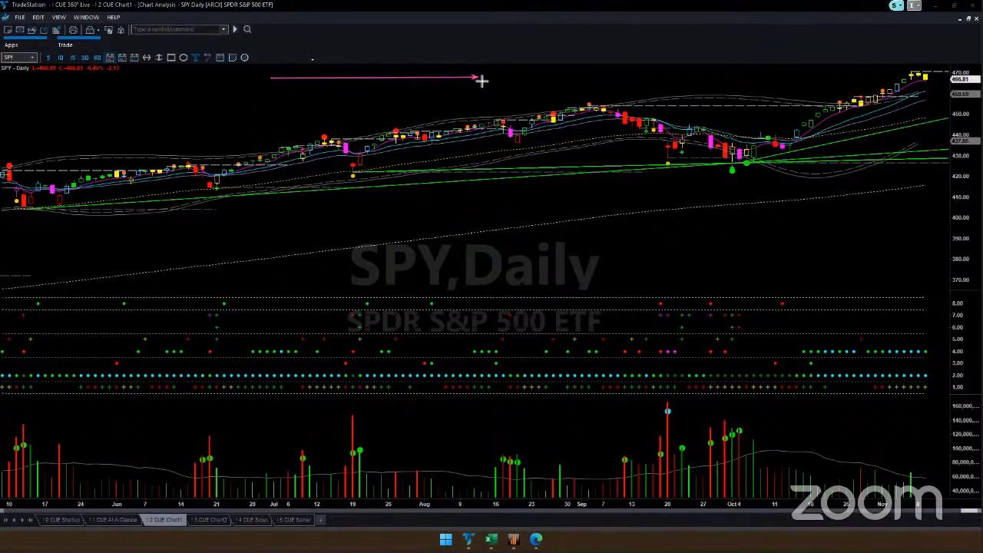
{"action": "left_click_drag", "start_coordinate": [805, 244], "coordinate": [788, 296]}
{"action": "left_click_drag", "start_coordinate": [722, 258], "coordinate": [715, 296]}
{"action": "left_click_drag", "start_coordinate": [661, 294], "coordinate": [660, 293]}
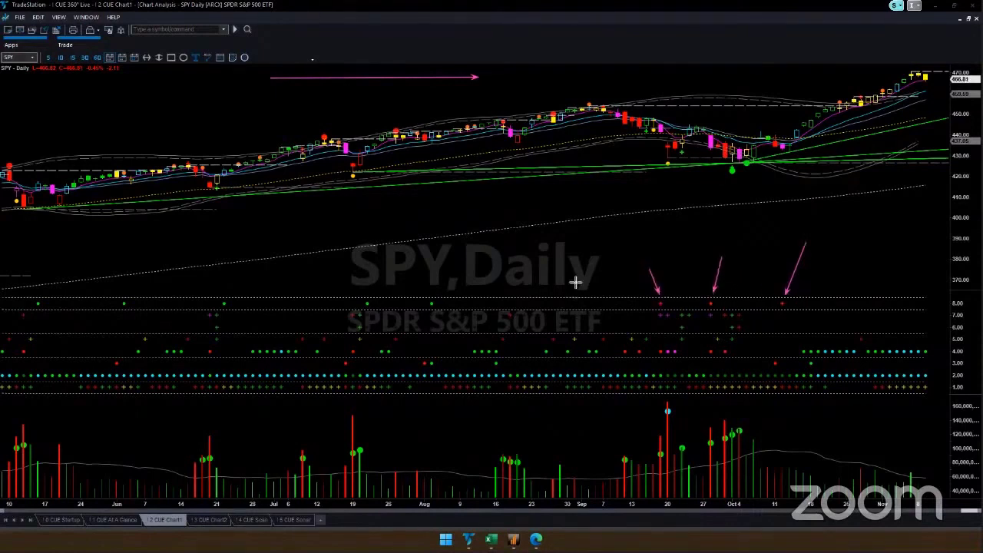
{"action": "left_click_drag", "start_coordinate": [447, 269], "coordinate": [436, 296]}
{"action": "left_click_drag", "start_coordinate": [852, 51], "coordinate": [906, 74]}
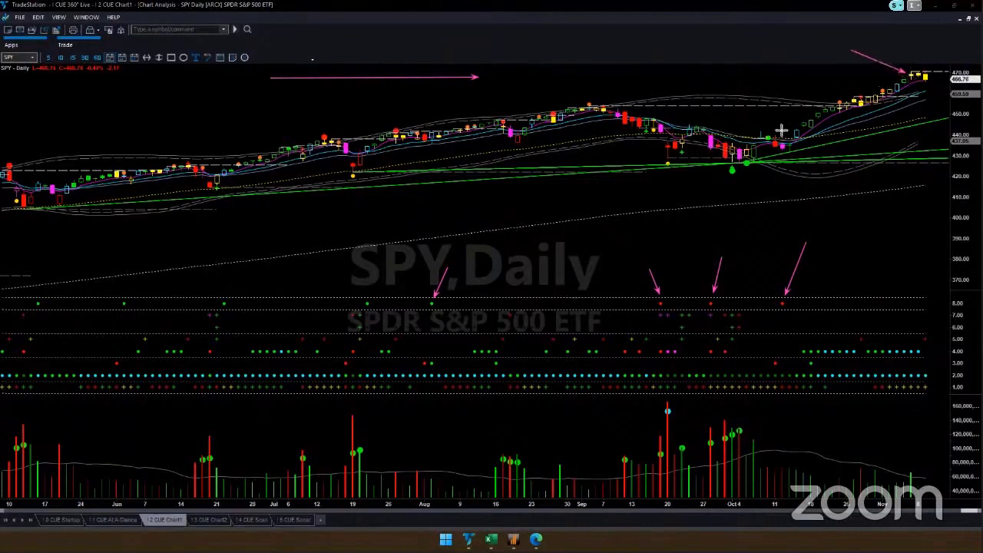
- Draw arrows at the green early-October low marker and late-September red dot in indicator row 8, plus another horizontal arrow above prices
{"action": "left_click_drag", "start_coordinate": [724, 194], "coordinate": [734, 183]}
{"action": "left_click_drag", "start_coordinate": [735, 261], "coordinate": [716, 301]}
{"action": "left_click_drag", "start_coordinate": [443, 74], "coordinate": [521, 75]}
{"action": "left_click_drag", "start_coordinate": [741, 270], "coordinate": [716, 299]}
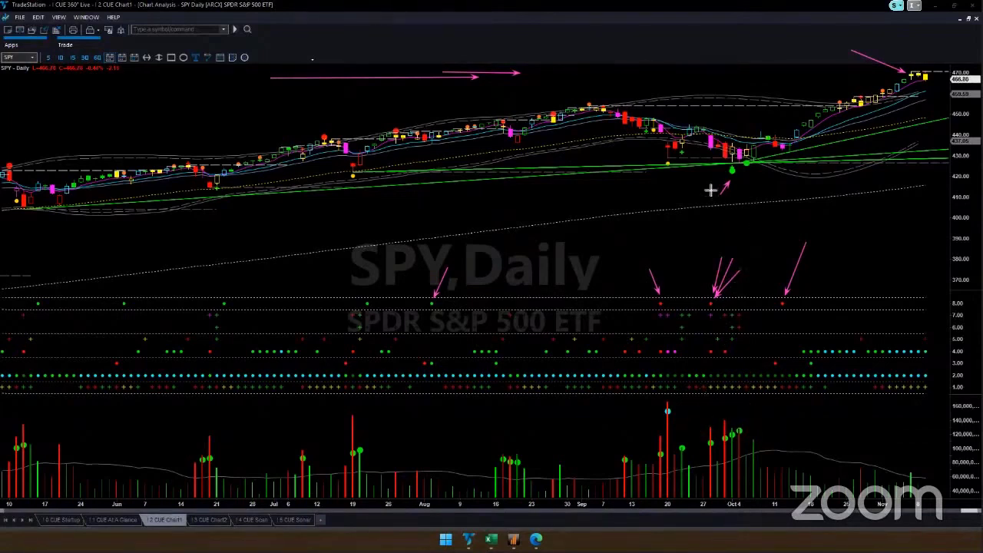
- Draw arrows at the late-September green plus, the early-October green dot, the early-September peak marker and the July yellow low dot
{"action": "left_click_drag", "start_coordinate": [695, 194], "coordinate": [683, 162]}
{"action": "left_click_drag", "start_coordinate": [745, 196], "coordinate": [750, 175]}
{"action": "left_click_drag", "start_coordinate": [602, 79], "coordinate": [592, 98]}
{"action": "left_click_drag", "start_coordinate": [336, 198], "coordinate": [350, 183]}
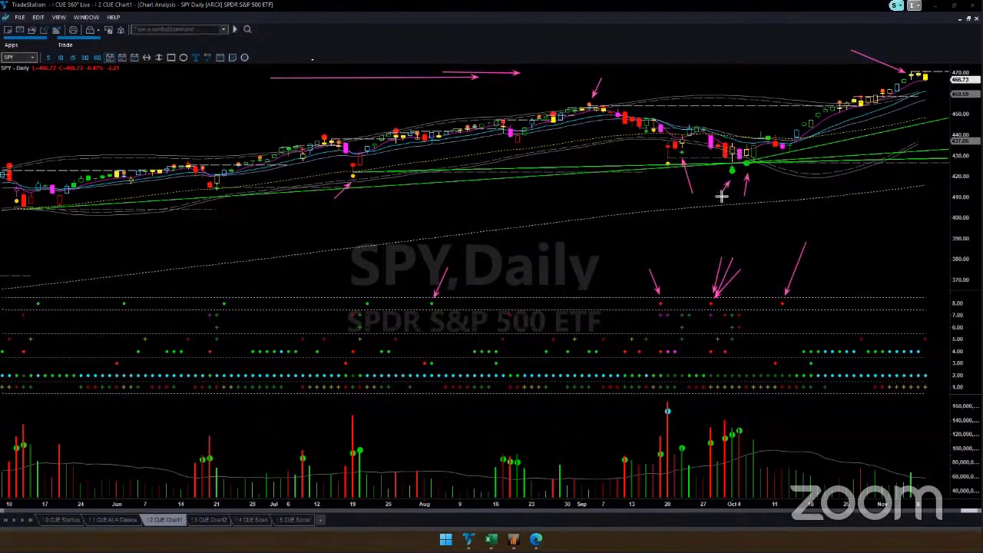
- Draw more arrows at the July, September and October price markers, plus one across the indicator rows and one across the volume bars
{"action": "left_click_drag", "start_coordinate": [724, 188], "coordinate": [730, 178]}
{"action": "left_click_drag", "start_coordinate": [343, 116], "coordinate": [329, 130]}
{"action": "left_click_drag", "start_coordinate": [598, 78], "coordinate": [590, 98]}
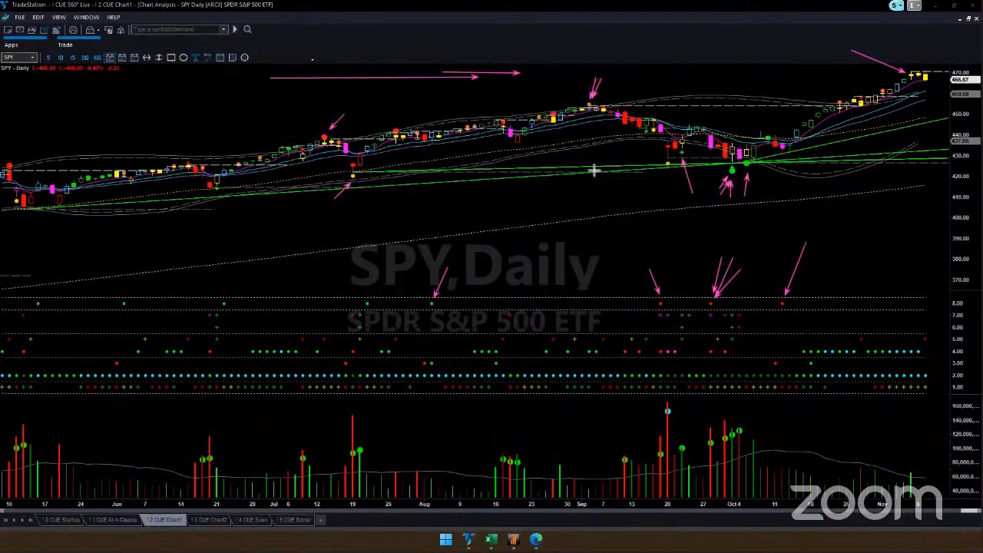
{"action": "left_click_drag", "start_coordinate": [335, 191], "coordinate": [351, 181]}
{"action": "left_click_drag", "start_coordinate": [911, 275], "coordinate": [947, 386]}
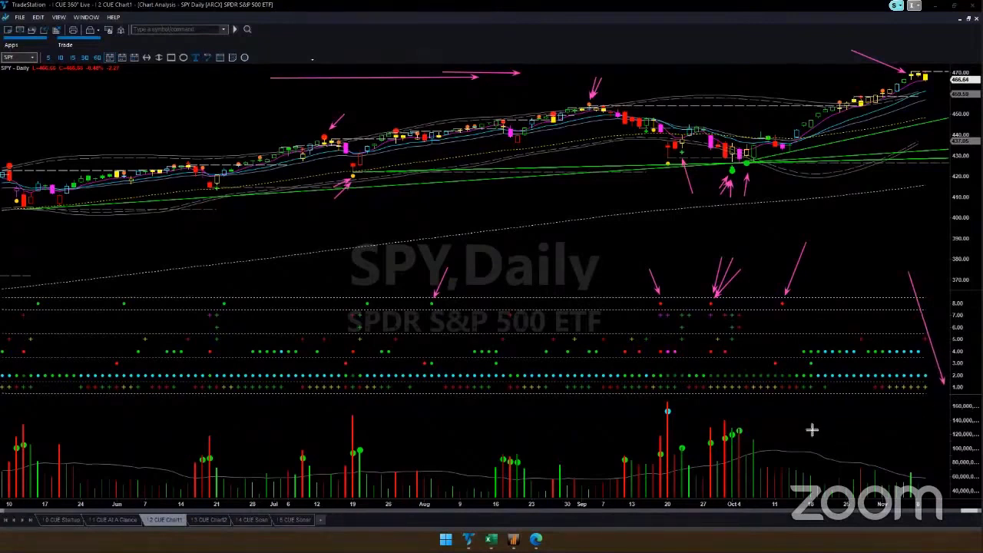
{"action": "left_click_drag", "start_coordinate": [812, 430], "coordinate": [925, 461]}
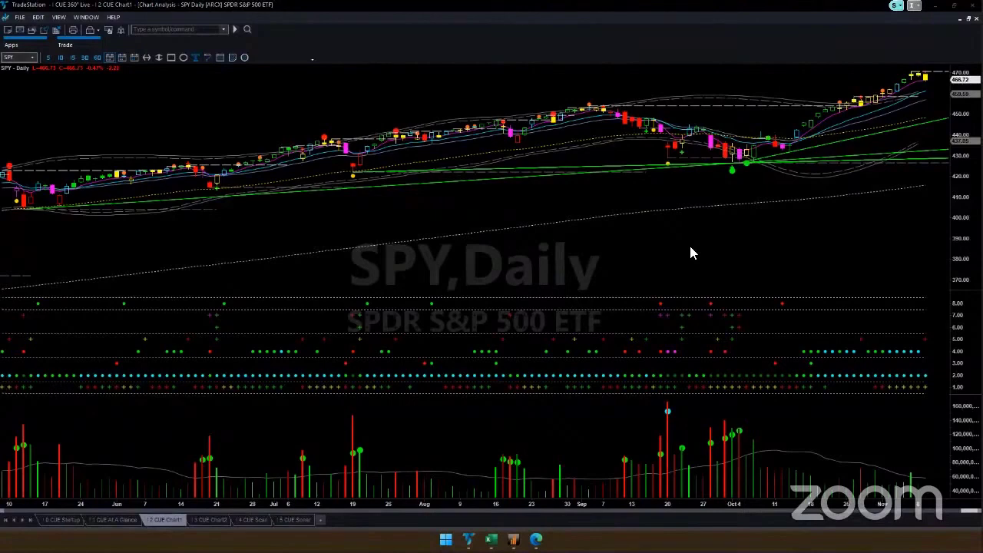
- Switch to MetaStock and bring up the Backdrop weekly chart for Tesla (TSLA.O)
{"action": "left_click", "coordinate": [512, 538]}
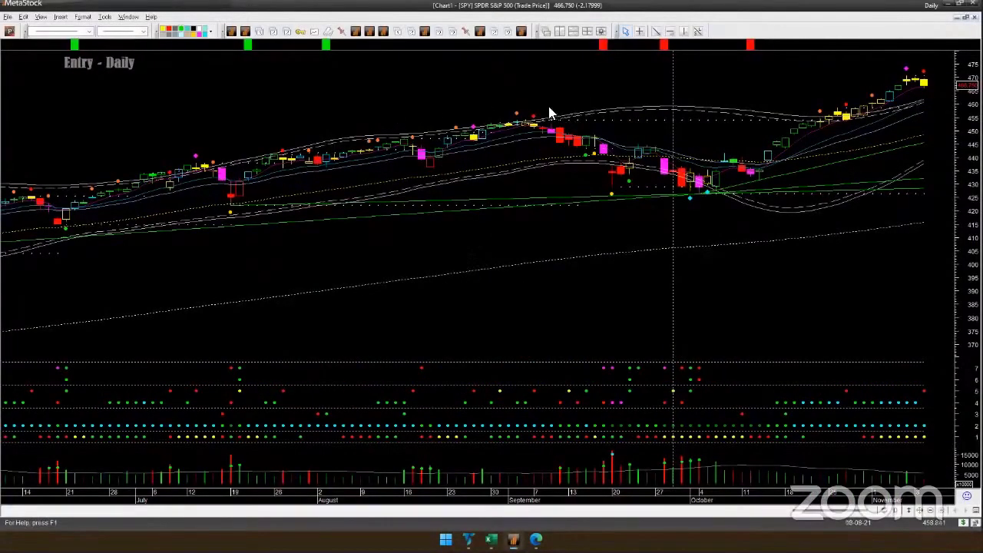
{"action": "left_click", "coordinate": [259, 31]}
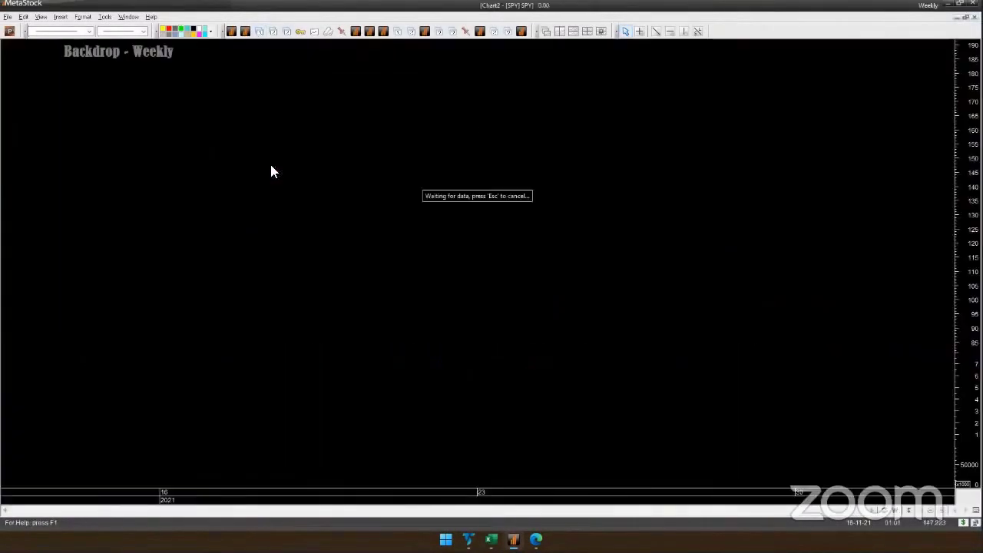
{"action": "scroll", "coordinate": [407, 223], "scroll_direction": "up", "scroll_amount": 5}
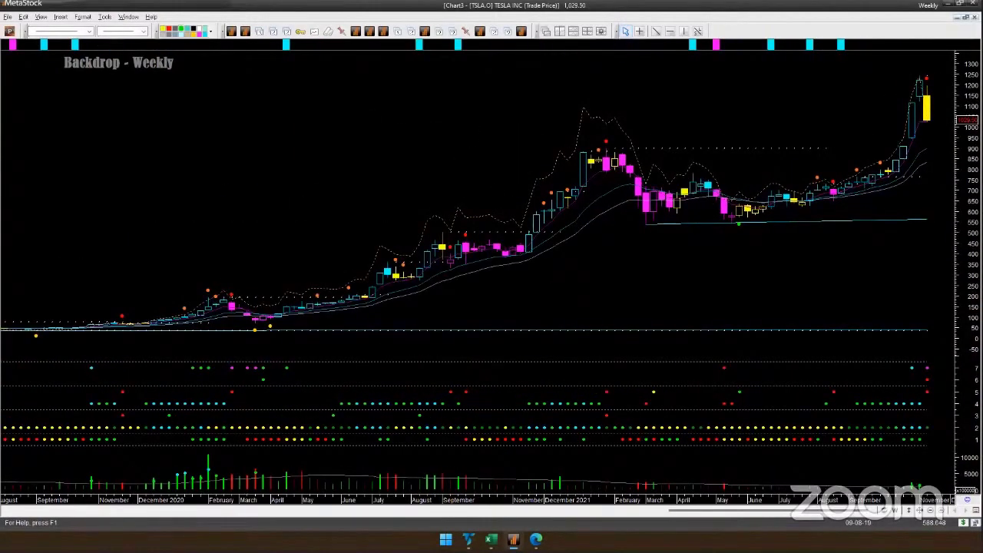
- Draw arrows at the latest cyan ribbon block, the recent rally and red top dot, the early-2021 decline and the May green dot
{"action": "left_click_drag", "start_coordinate": [812, 73], "coordinate": [843, 58]}
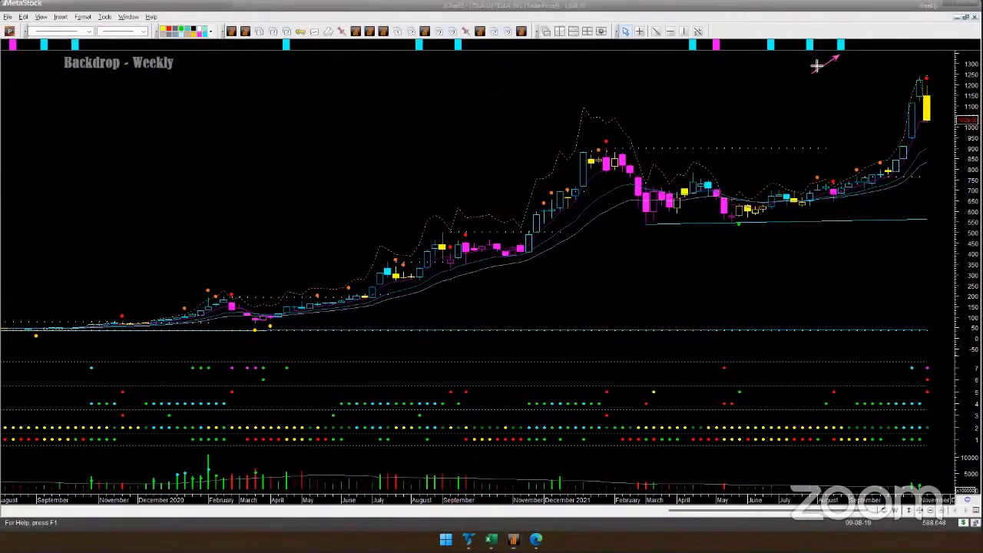
{"action": "left_click_drag", "start_coordinate": [816, 70], "coordinate": [839, 56]}
{"action": "left_click_drag", "start_coordinate": [878, 81], "coordinate": [899, 113]}
{"action": "left_click_drag", "start_coordinate": [613, 245], "coordinate": [623, 231]}
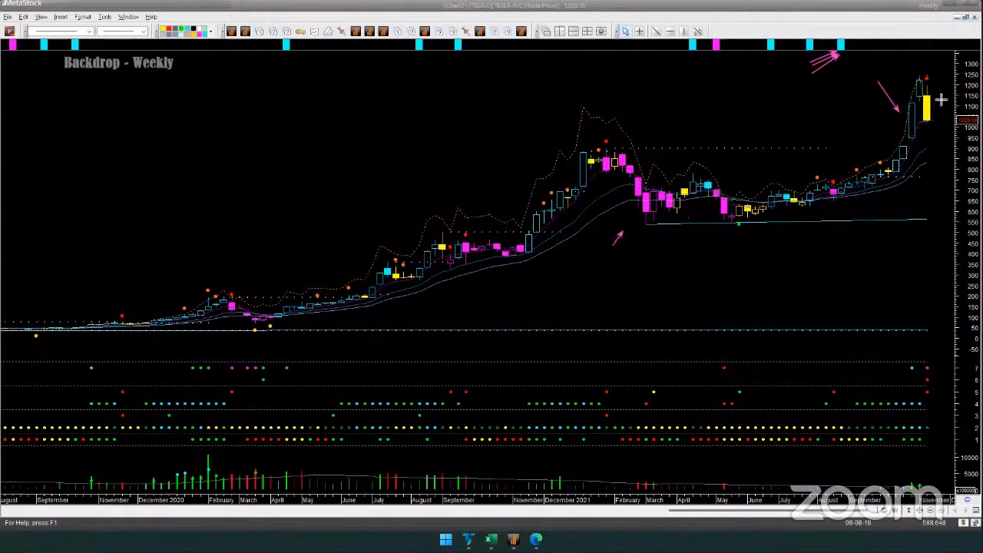
{"action": "left_click_drag", "start_coordinate": [949, 60], "coordinate": [937, 74]}
{"action": "left_click_drag", "start_coordinate": [728, 257], "coordinate": [738, 231]}
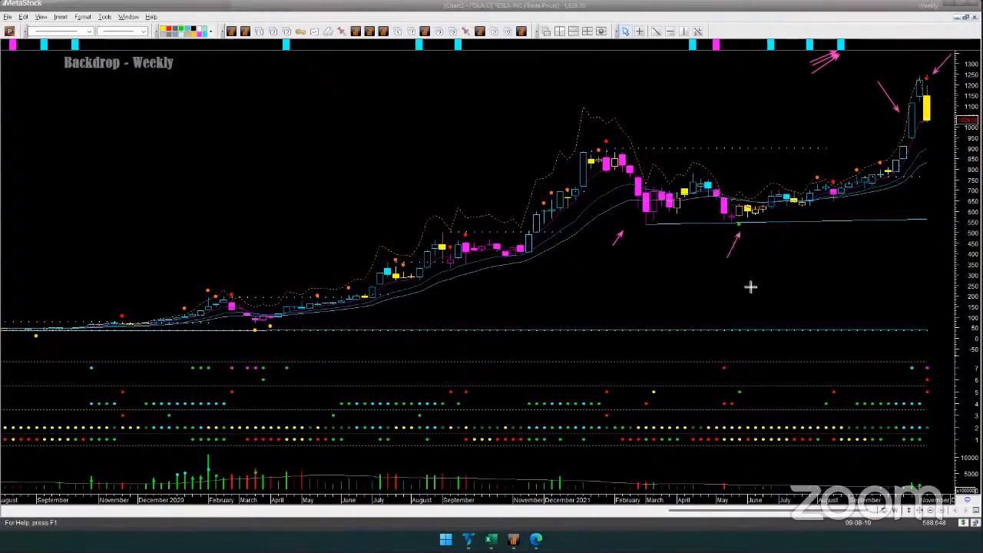
- Draw arrows at the February and March 2020 markers, along the dotted resistance line near 900, and at the early-2021 moving averages
{"action": "left_click_drag", "start_coordinate": [216, 253], "coordinate": [208, 279]}
{"action": "left_click_drag", "start_coordinate": [266, 348], "coordinate": [256, 331]}
{"action": "left_click_drag", "start_coordinate": [680, 150], "coordinate": [780, 150]}
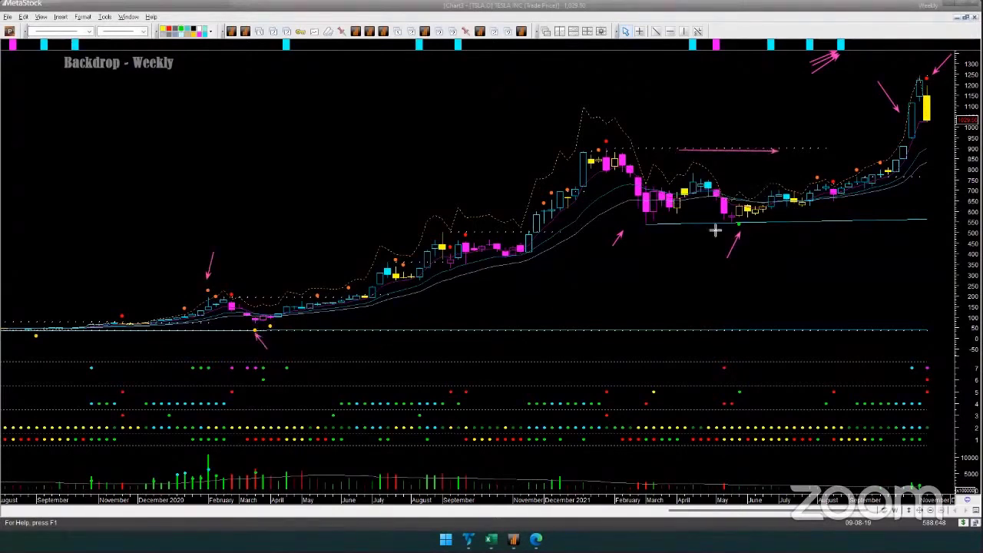
{"action": "mouse_move", "coordinate": [574, 204]}
{"action": "left_mouse_down"}
{"action": "mouse_move", "coordinate": [590, 186]}
{"action": "mouse_move", "coordinate": [613, 201]}
{"action": "left_mouse_up"}
- Draw arrows at the latest dots in indicator rows 4 to 7, along row 2, at the 2020 row 3 dots, and across the volume area
{"action": "left_click_drag", "start_coordinate": [946, 333], "coordinate": [934, 364]}
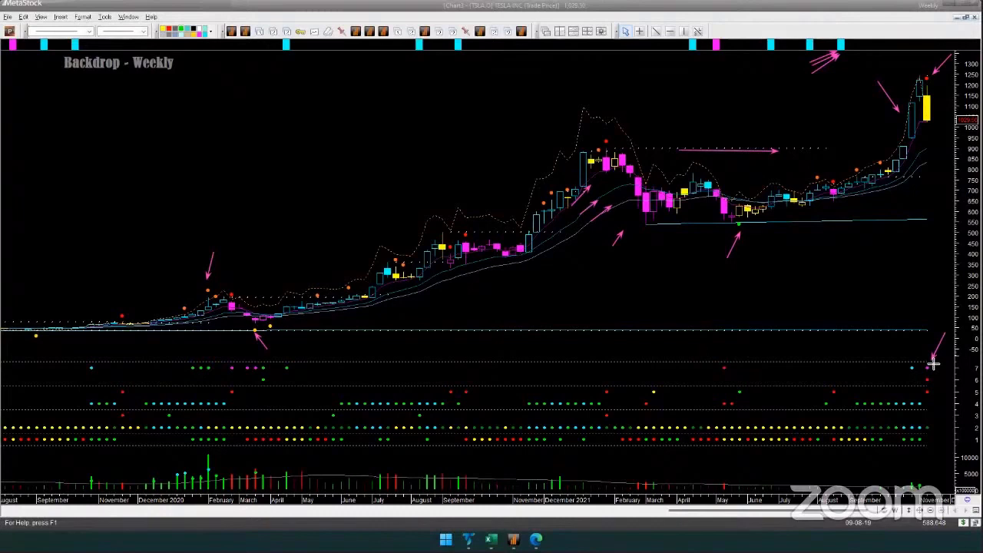
{"action": "mouse_move", "coordinate": [949, 368]}
{"action": "left_mouse_down"}
{"action": "mouse_move", "coordinate": [937, 376]}
{"action": "mouse_move", "coordinate": [911, 366]}
{"action": "left_mouse_up"}
{"action": "mouse_move", "coordinate": [950, 421]}
{"action": "left_mouse_down"}
{"action": "mouse_move", "coordinate": [909, 411]}
{"action": "mouse_move", "coordinate": [939, 391]}
{"action": "left_mouse_up"}
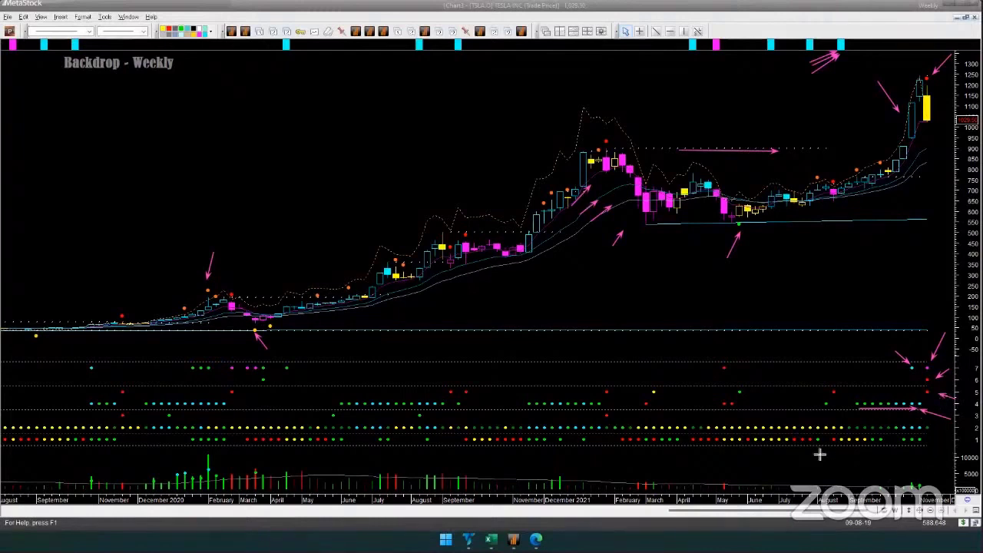
{"action": "left_click_drag", "start_coordinate": [786, 435], "coordinate": [912, 434]}
{"action": "left_click_drag", "start_coordinate": [458, 418], "coordinate": [431, 418]}
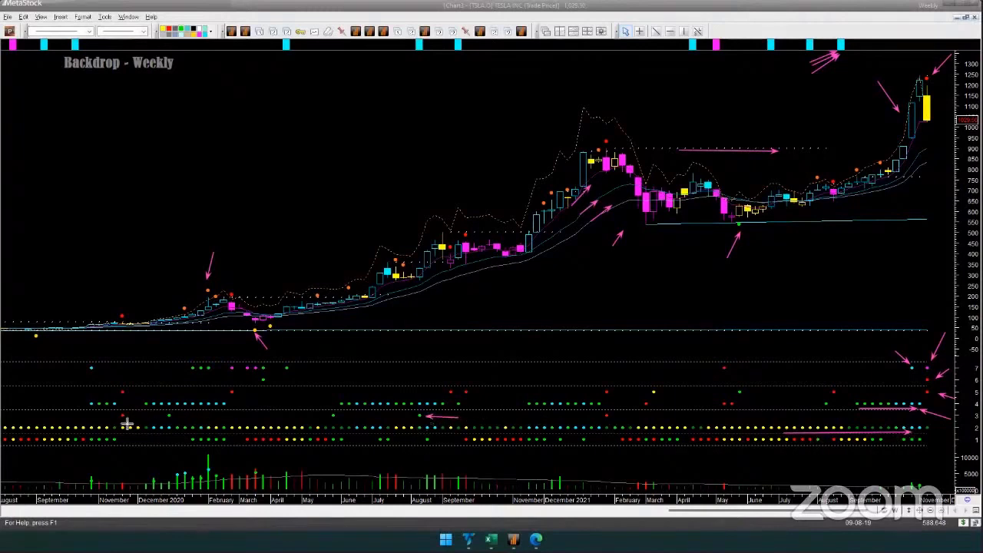
{"action": "left_click_drag", "start_coordinate": [103, 415], "coordinate": [121, 415]}
{"action": "mouse_move", "coordinate": [696, 454]}
{"action": "left_mouse_down"}
{"action": "mouse_move", "coordinate": [921, 453]}
{"action": "mouse_move", "coordinate": [924, 475]}
{"action": "left_mouse_up"}
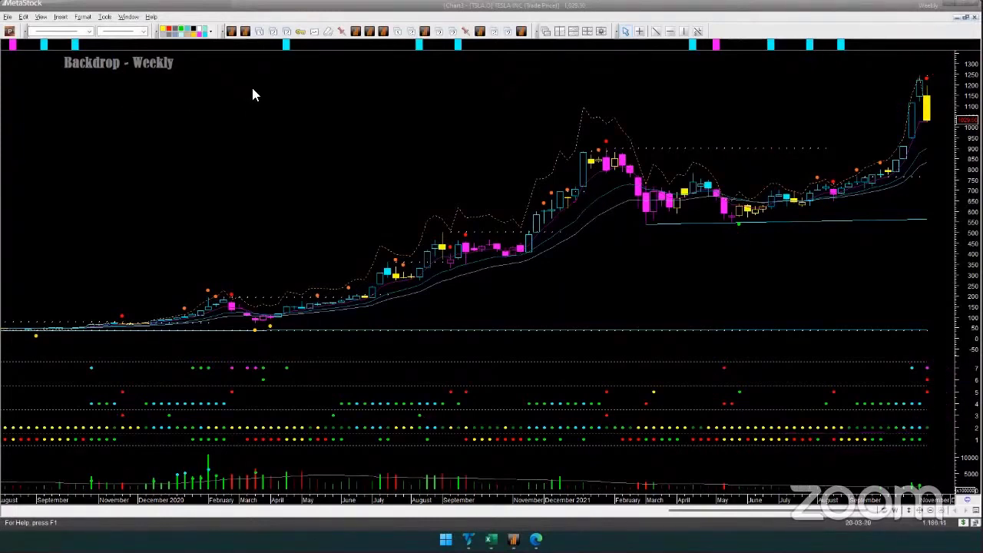
- Open the Entry2 daily Tesla chart and draw arrows at the latest red ribbon block and along the long green stretch
{"action": "left_click", "coordinate": [286, 32]}
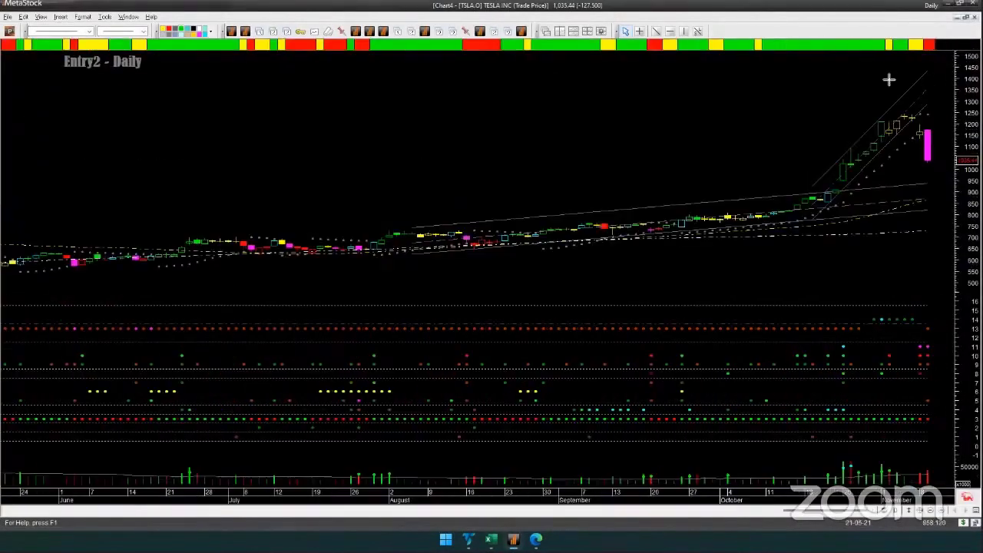
{"action": "left_click_drag", "start_coordinate": [883, 77], "coordinate": [930, 56]}
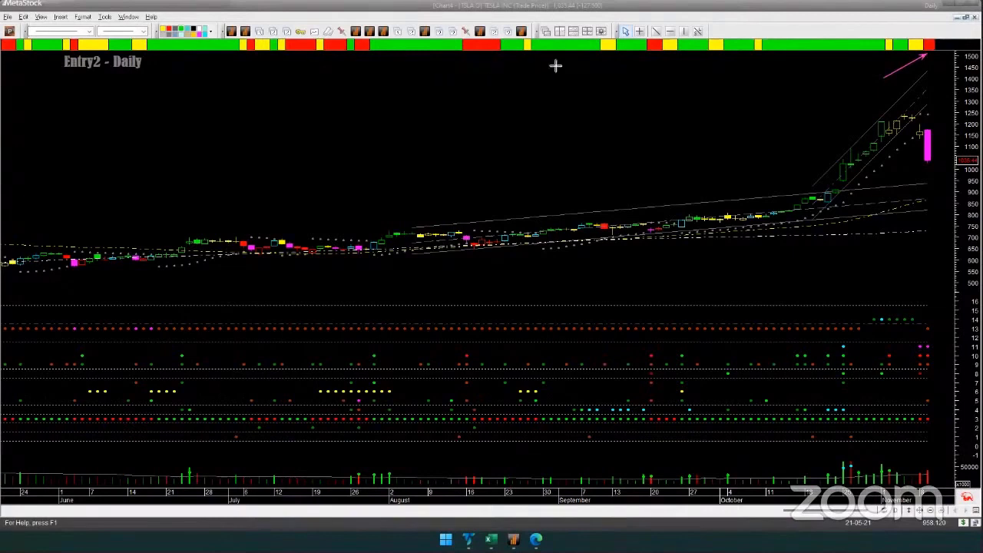
{"action": "left_click_drag", "start_coordinate": [560, 61], "coordinate": [858, 58]}
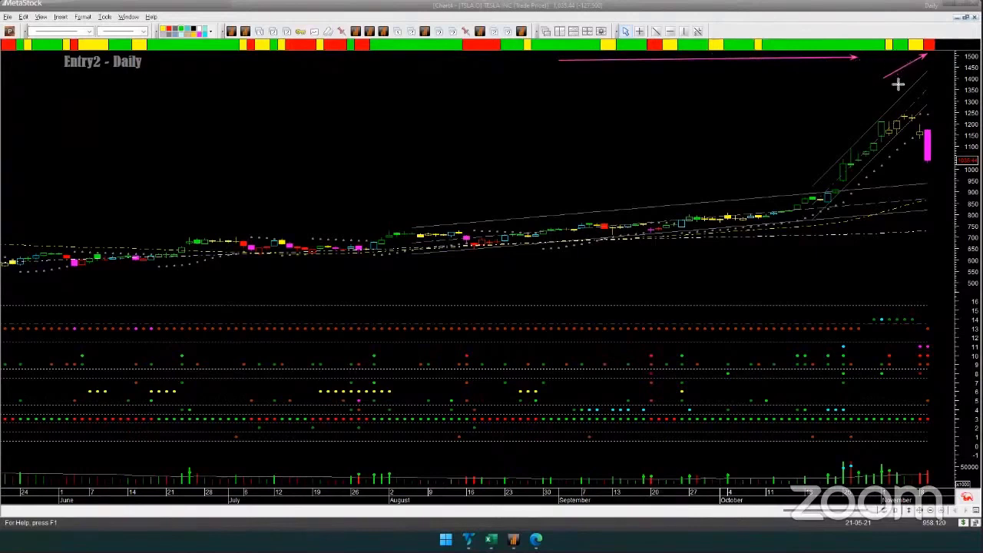
{"action": "left_click_drag", "start_coordinate": [896, 80], "coordinate": [932, 57]}
- Draw arrows along the steep October–November price channel and the longer, flatter channel that begins in August
{"action": "left_click_drag", "start_coordinate": [830, 182], "coordinate": [889, 129]}
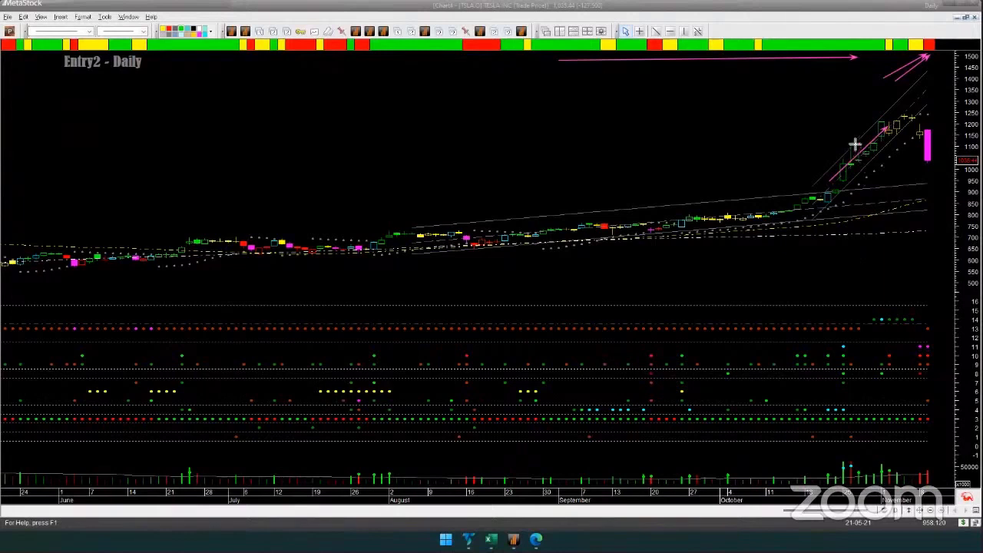
{"action": "left_click_drag", "start_coordinate": [852, 141], "coordinate": [909, 94]}
{"action": "left_click_drag", "start_coordinate": [623, 210], "coordinate": [700, 198]}
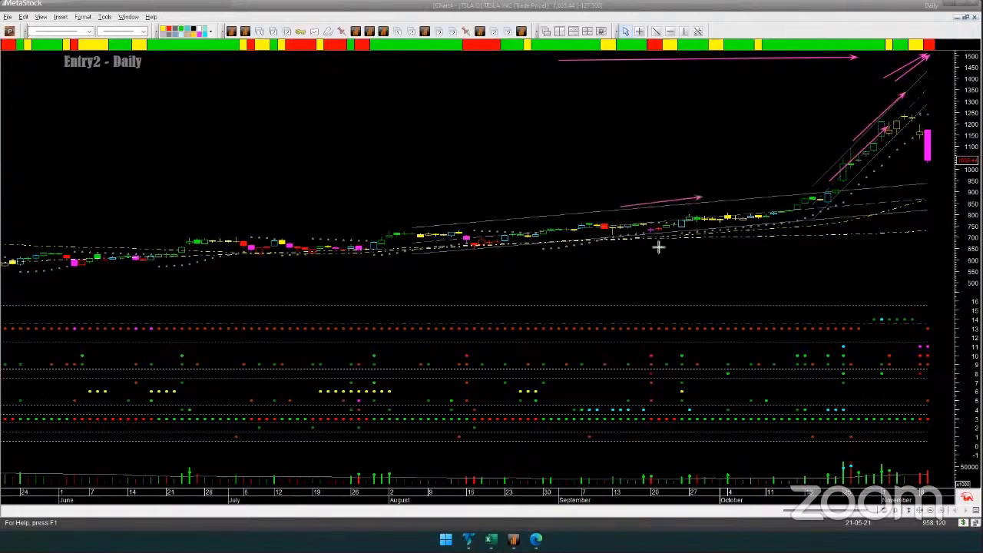
{"action": "left_click_drag", "start_coordinate": [650, 238], "coordinate": [720, 233]}
{"action": "left_click_drag", "start_coordinate": [920, 117], "coordinate": [936, 103]}
- Draw arrows along the rising dash-dot line and the flatter dash-dot line below the October–November prices
{"action": "left_click_drag", "start_coordinate": [844, 226], "coordinate": [905, 209]}
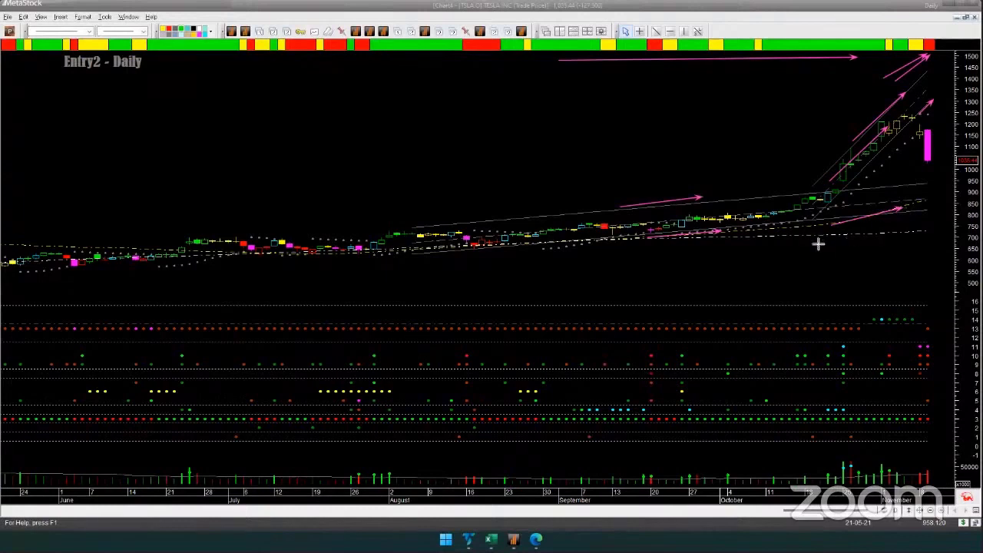
{"action": "left_click_drag", "start_coordinate": [817, 243], "coordinate": [924, 241]}
{"action": "left_click_drag", "start_coordinate": [835, 243], "coordinate": [914, 239]}
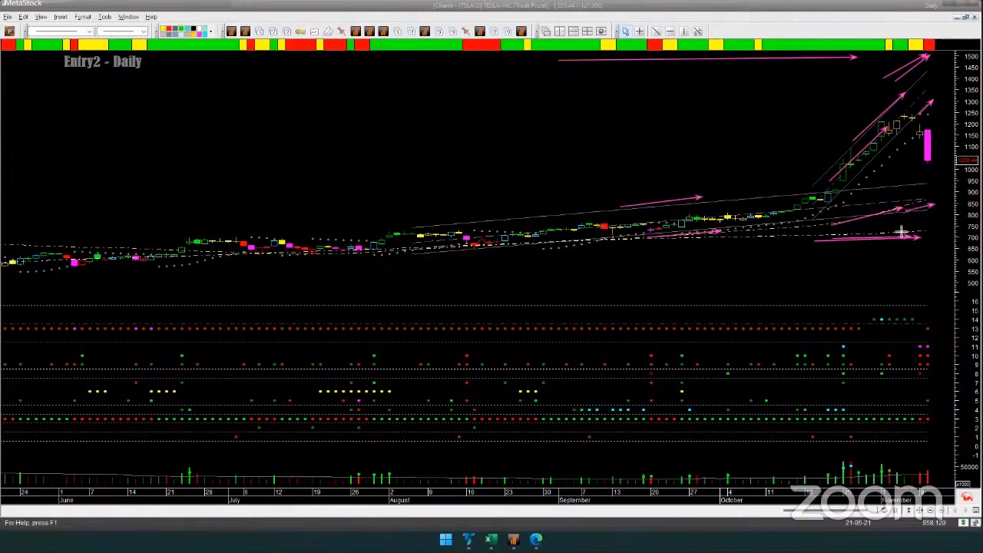
{"action": "left_click_drag", "start_coordinate": [892, 237], "coordinate": [937, 237]}
- Draw arrows at the November dots in indicator rows 14, 13, 11 and 10 and at the latest color change near row 3
{"action": "left_click_drag", "start_coordinate": [935, 283], "coordinate": [893, 317]}
{"action": "left_click_drag", "start_coordinate": [891, 285], "coordinate": [880, 308]}
{"action": "left_click_drag", "start_coordinate": [947, 348], "coordinate": [933, 336]}
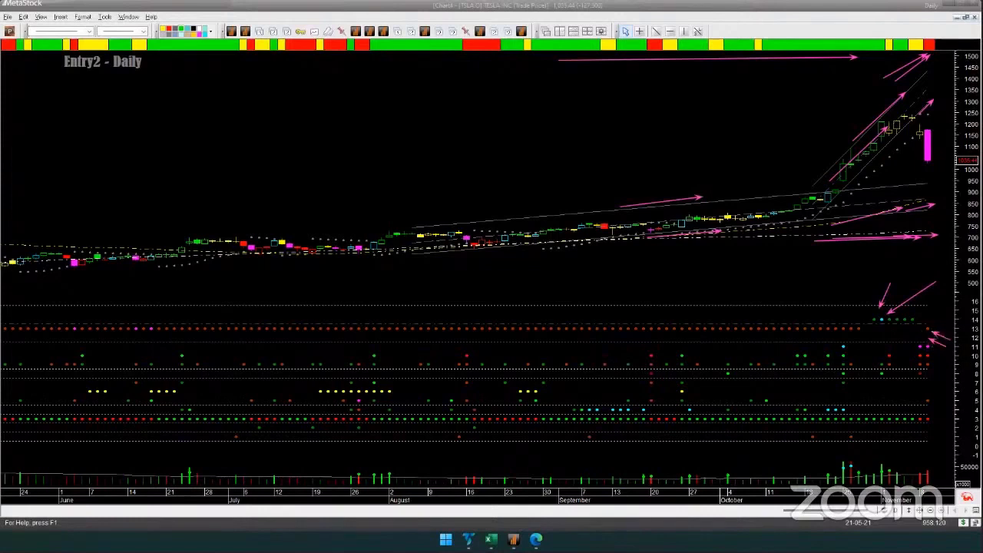
{"action": "left_click_drag", "start_coordinate": [956, 374], "coordinate": [937, 352]}
{"action": "left_click_drag", "start_coordinate": [910, 340], "coordinate": [921, 348]}
{"action": "left_click_drag", "start_coordinate": [925, 397], "coordinate": [916, 408]}
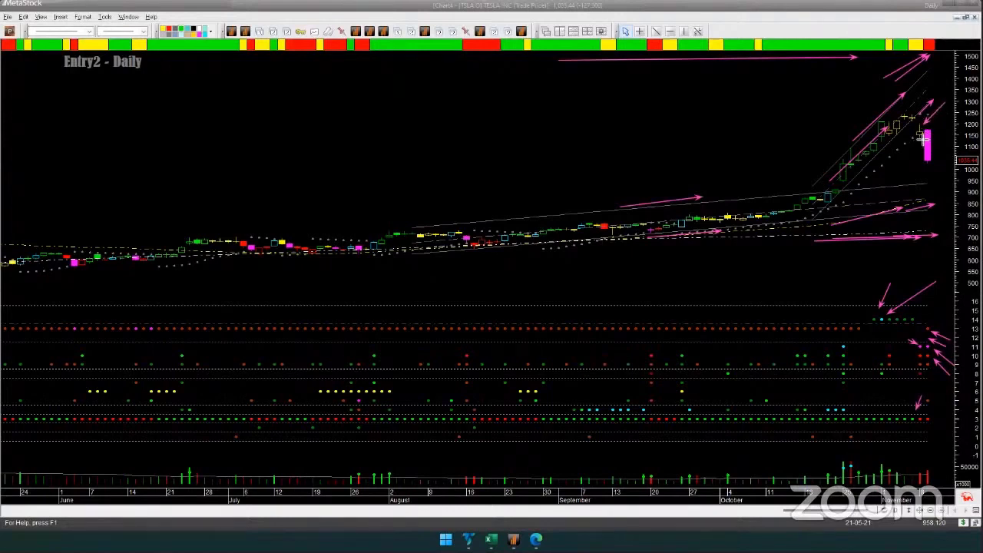
- Draw downward arrows beside the latest magenta candle and another arrow at the magenta dots in indicator row 11
{"action": "left_click_drag", "start_coordinate": [940, 128], "coordinate": [941, 166]}
{"action": "left_click_drag", "start_coordinate": [937, 136], "coordinate": [939, 172]}
{"action": "left_click_drag", "start_coordinate": [905, 346], "coordinate": [922, 349]}
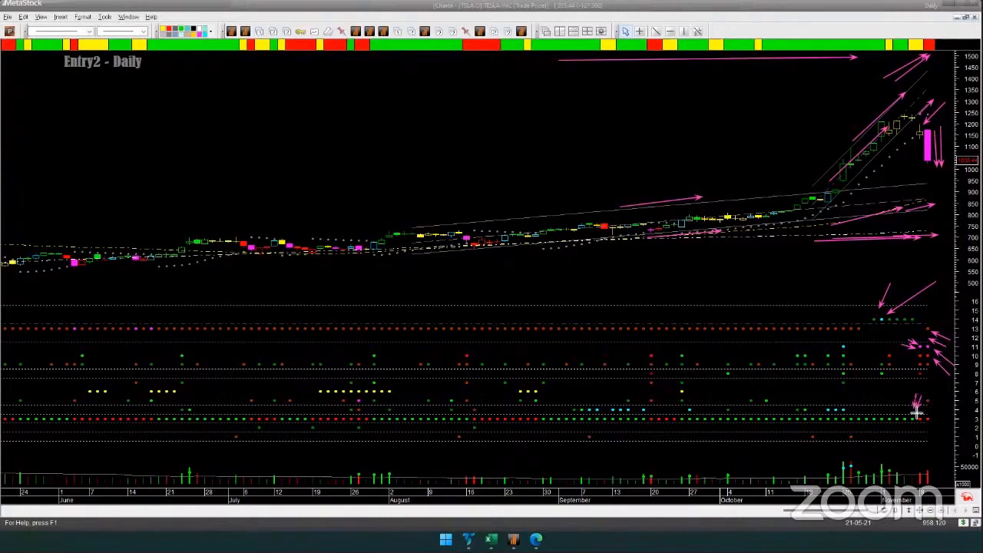
{"action": "left_click_drag", "start_coordinate": [939, 135], "coordinate": [942, 175]}
- Draw arrows at the October row 7 dot, the yellow row 6 dots in September and August, and the early-August row 4 dot
{"action": "left_click_drag", "start_coordinate": [877, 391], "coordinate": [855, 385]}
{"action": "left_click_drag", "start_coordinate": [708, 394], "coordinate": [688, 393]}
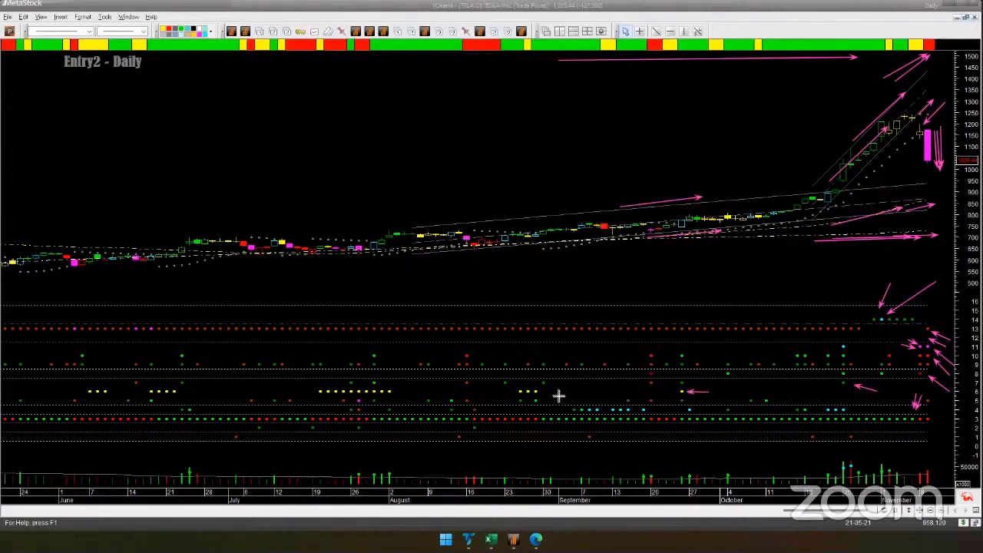
{"action": "left_click_drag", "start_coordinate": [546, 394], "coordinate": [545, 392]}
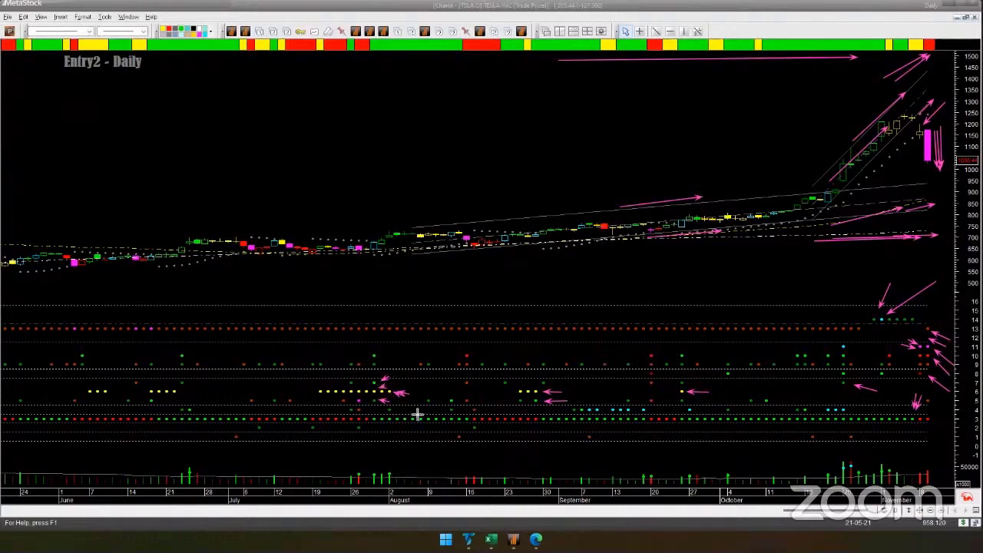
{"action": "left_click_drag", "start_coordinate": [417, 415], "coordinate": [401, 411]}
- Draw arrows at the row 8 and 10 dots, the cyan row 11 and row 4 dots in October, and the late-August row 7 dot
{"action": "left_click_drag", "start_coordinate": [701, 377], "coordinate": [721, 375]}
{"action": "left_click_drag", "start_coordinate": [691, 347], "coordinate": [691, 347]}
{"action": "left_click_drag", "start_coordinate": [825, 338], "coordinate": [840, 346]}
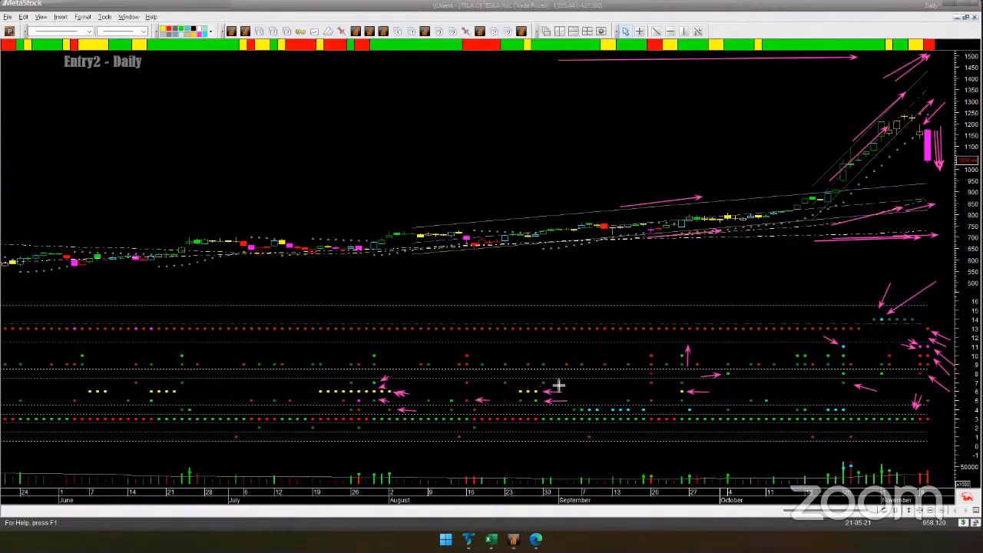
{"action": "left_click_drag", "start_coordinate": [574, 383], "coordinate": [555, 383]}
{"action": "left_click_drag", "start_coordinate": [904, 379], "coordinate": [913, 378]}
{"action": "left_click_drag", "start_coordinate": [882, 408], "coordinate": [854, 412]}
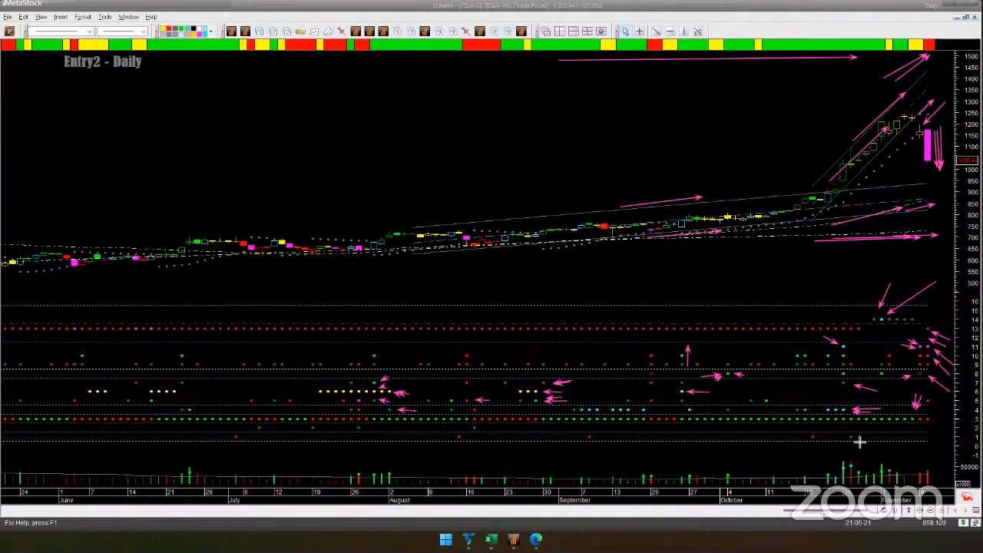
- Draw arrows at the latest red dots in indicator row 3 and along the dotted line beneath the October–November rally
{"action": "left_click_drag", "start_coordinate": [952, 443], "coordinate": [932, 426]}
{"action": "left_click_drag", "start_coordinate": [854, 190], "coordinate": [889, 160]}
{"action": "left_click_drag", "start_coordinate": [947, 444], "coordinate": [924, 422]}
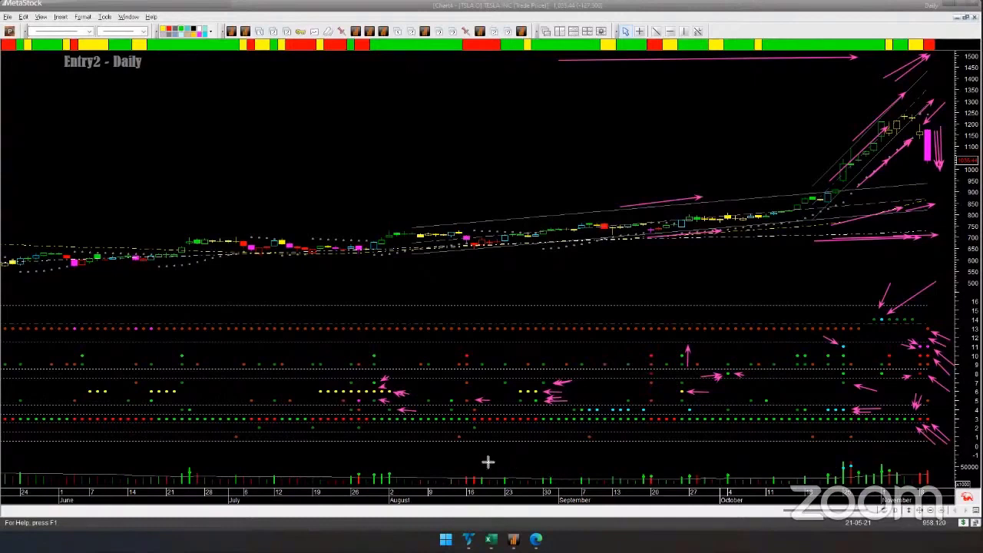
- Draw arrows on both sides of the mid-August row 2 dot and along the lines beneath the August prices
{"action": "left_click_drag", "start_coordinate": [520, 428], "coordinate": [483, 429]}
{"action": "left_click_drag", "start_coordinate": [449, 427], "coordinate": [469, 426]}
{"action": "left_click_drag", "start_coordinate": [389, 251], "coordinate": [406, 250]}
{"action": "left_click_drag", "start_coordinate": [474, 246], "coordinate": [399, 253]}
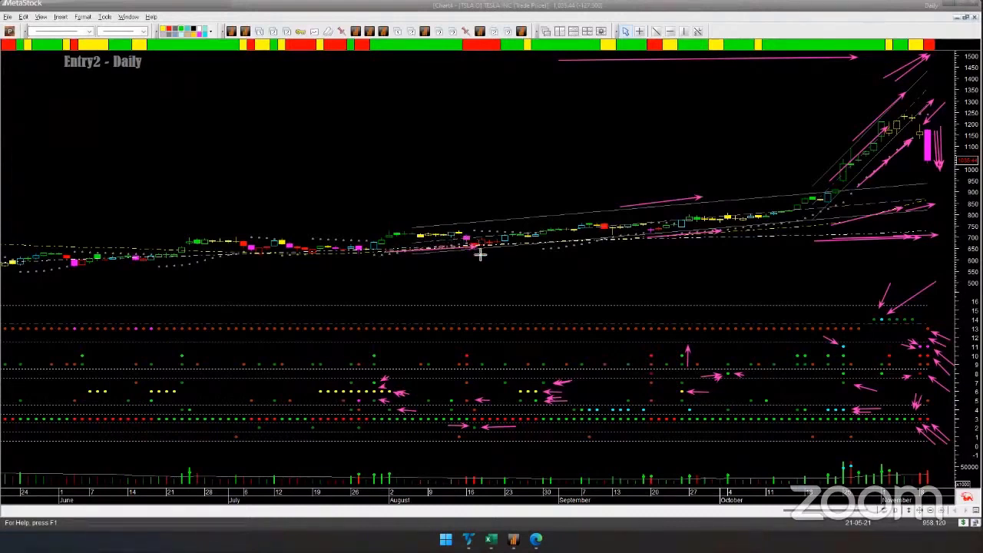
- Draw an arrow at the mid-August candles and sketch a falling trendline, with a rounded path up to it and arrows dropping away, above the June–July prices
{"action": "left_click_drag", "start_coordinate": [474, 246], "coordinate": [487, 238]}
{"action": "mouse_move", "coordinate": [163, 124]}
{"action": "left_mouse_down"}
{"action": "mouse_move", "coordinate": [210, 139]}
{"action": "mouse_move", "coordinate": [384, 149]}
{"action": "mouse_move", "coordinate": [369, 152]}
{"action": "left_mouse_up"}
{"action": "mouse_move", "coordinate": [154, 144]}
{"action": "left_mouse_down"}
{"action": "mouse_move", "coordinate": [168, 162]}
{"action": "mouse_move", "coordinate": [223, 164]}
{"action": "mouse_move", "coordinate": [289, 135]}
{"action": "left_mouse_up"}
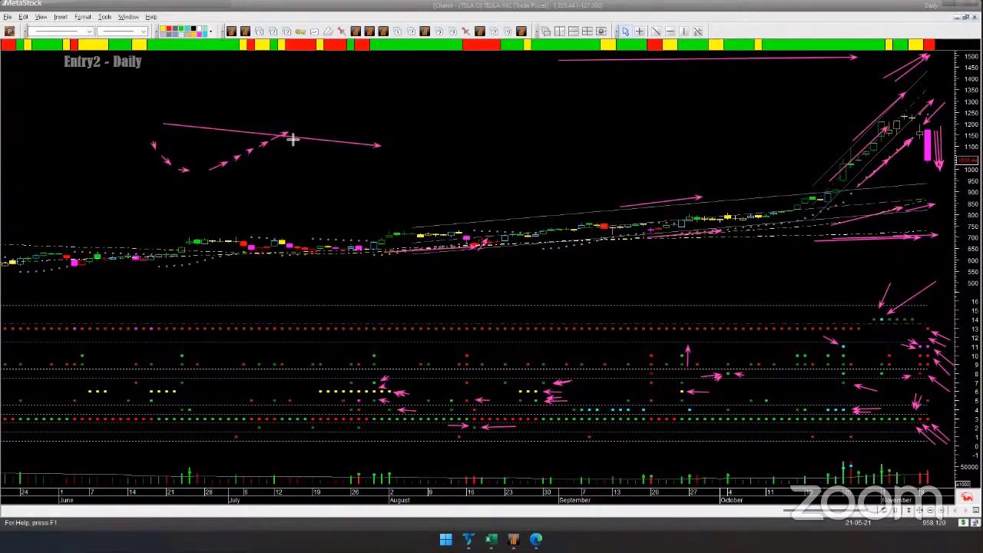
{"action": "left_click_drag", "start_coordinate": [293, 138], "coordinate": [295, 155]}
{"action": "left_click_drag", "start_coordinate": [305, 145], "coordinate": [309, 163]}
{"action": "left_click_drag", "start_coordinate": [311, 147], "coordinate": [369, 153]}
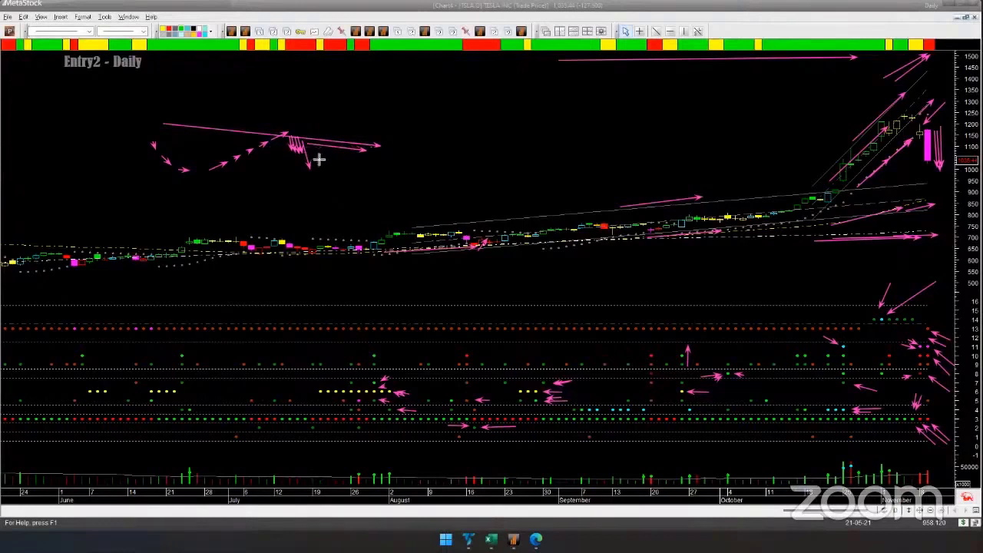
{"action": "left_click_drag", "start_coordinate": [312, 146], "coordinate": [322, 183]}
- Draw arrows at the mid-August dots in rows 2 and 1, the adjacent candles, and the October row 1 dots
{"action": "left_click_drag", "start_coordinate": [503, 434], "coordinate": [482, 434]}
{"action": "left_click_drag", "start_coordinate": [509, 241], "coordinate": [484, 247]}
{"action": "left_click_drag", "start_coordinate": [432, 462], "coordinate": [456, 446]}
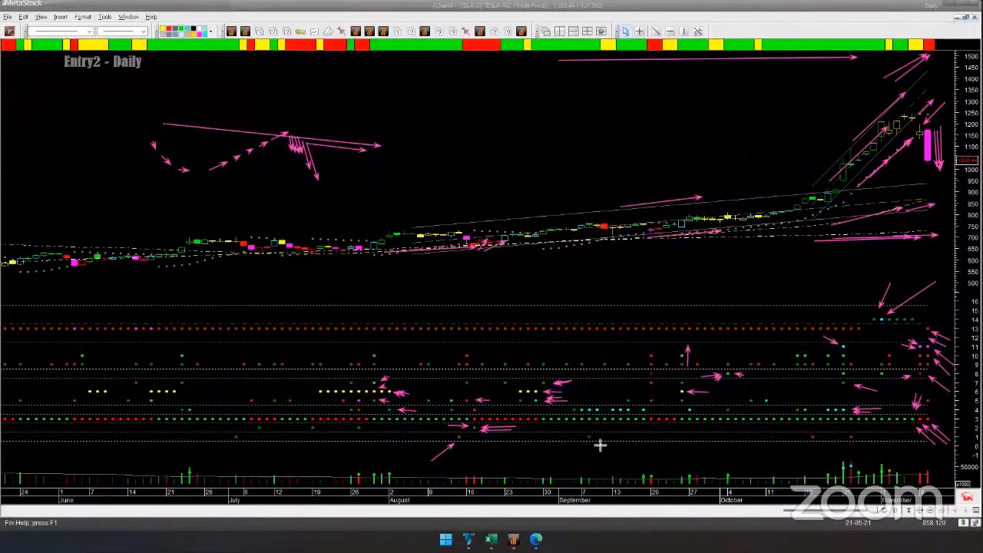
{"action": "left_click_drag", "start_coordinate": [778, 460], "coordinate": [825, 470]}
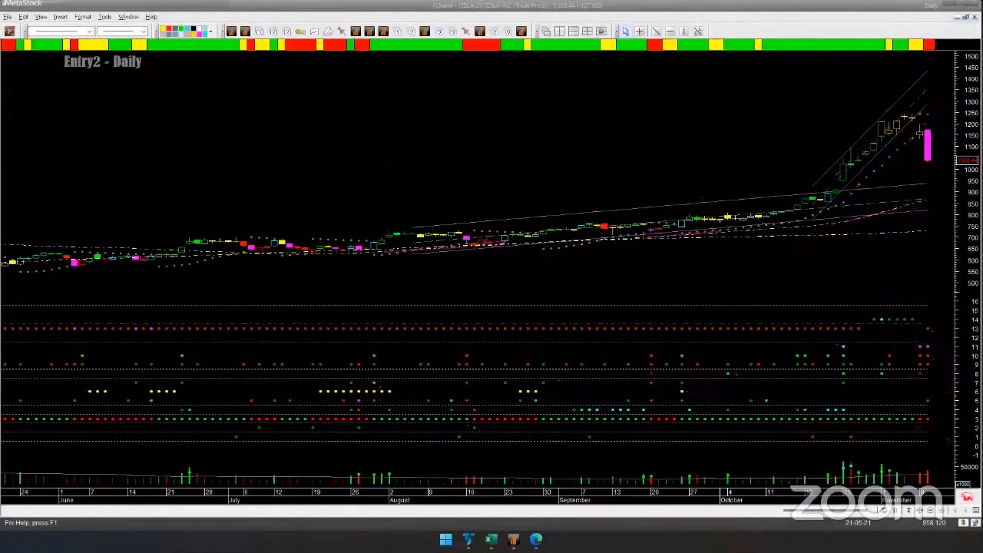
- Clear the arrows and open Tesla's two-chart layout of Backdrop - Weekly and Entry - Daily with wider bar spacing
{"action": "scroll", "coordinate": [477, 138], "scroll_direction": "down", "scroll_amount": 2}
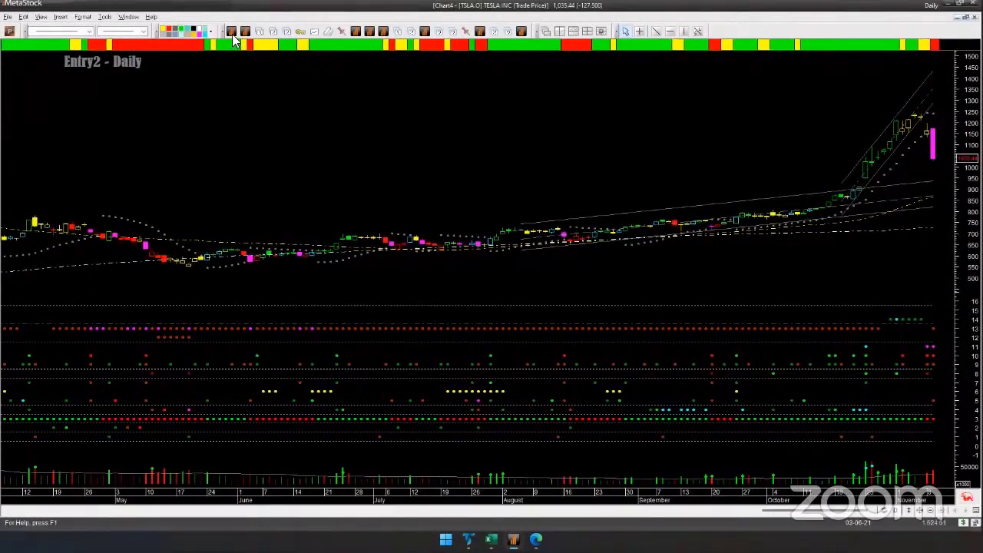
{"action": "left_click", "coordinate": [355, 31]}
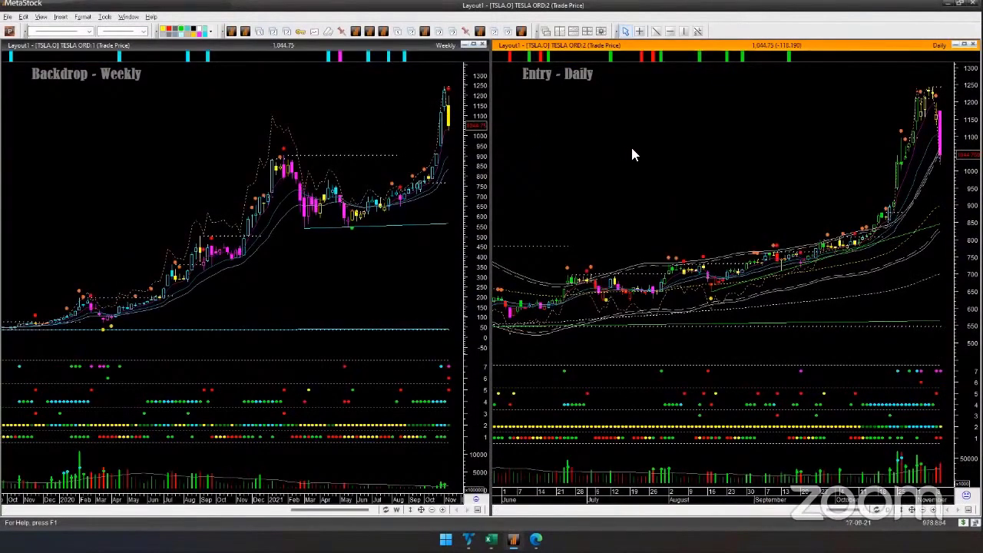
{"action": "scroll", "coordinate": [628, 154], "scroll_direction": "up", "scroll_amount": 3}
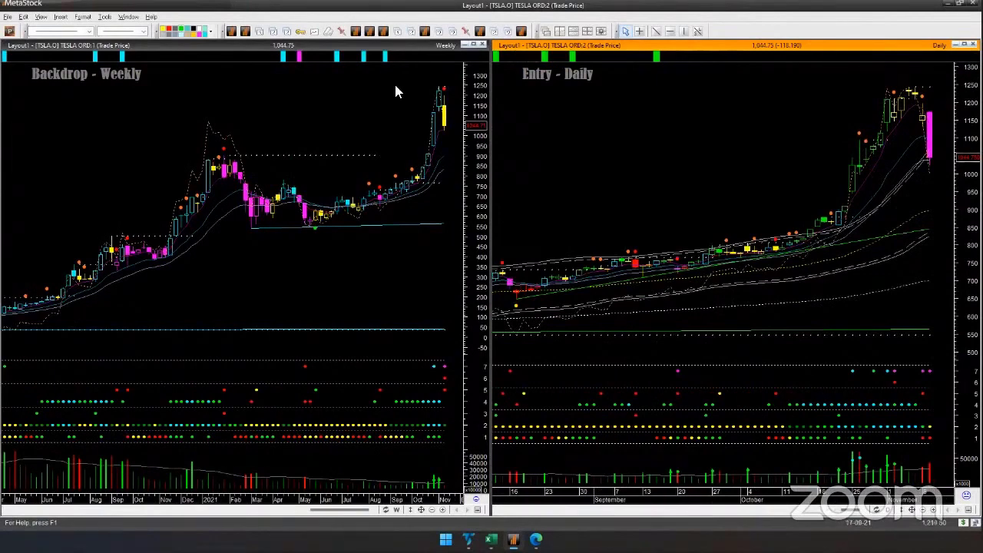
- Open Tesla's three-chart layout that adds Entry2 - Daily, and widen the bar spacing of the daily charts
{"action": "left_click", "coordinate": [384, 32]}
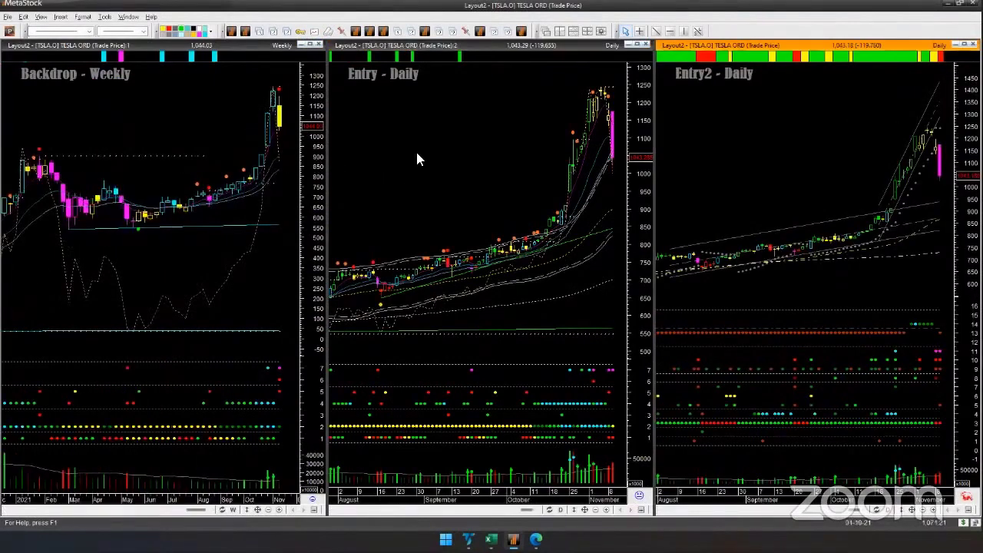
{"action": "scroll", "coordinate": [463, 163], "scroll_direction": "up", "scroll_amount": 2}
{"action": "scroll", "coordinate": [810, 194], "scroll_direction": "up", "scroll_amount": 2}
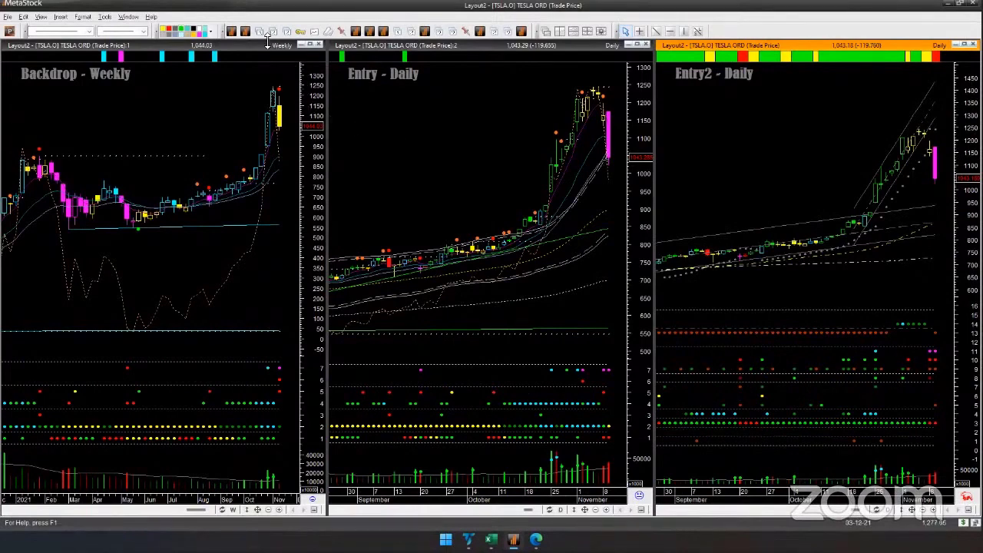
- Open the weekly and daily layout with two oscillator panes and draw arrows at the weekly and daily oscillators, including their latest rises
{"action": "left_click", "coordinate": [420, 34]}
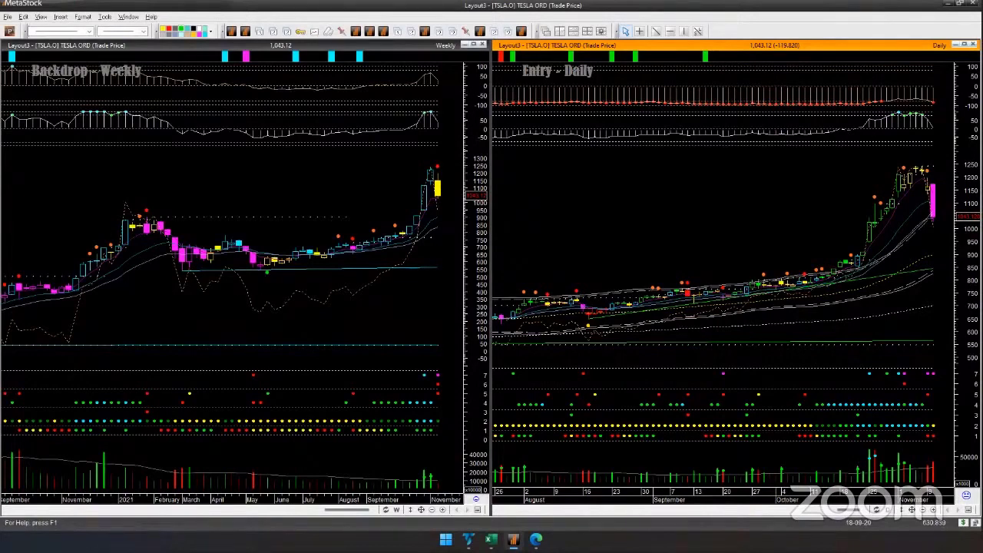
{"action": "left_click_drag", "start_coordinate": [319, 78], "coordinate": [407, 78]}
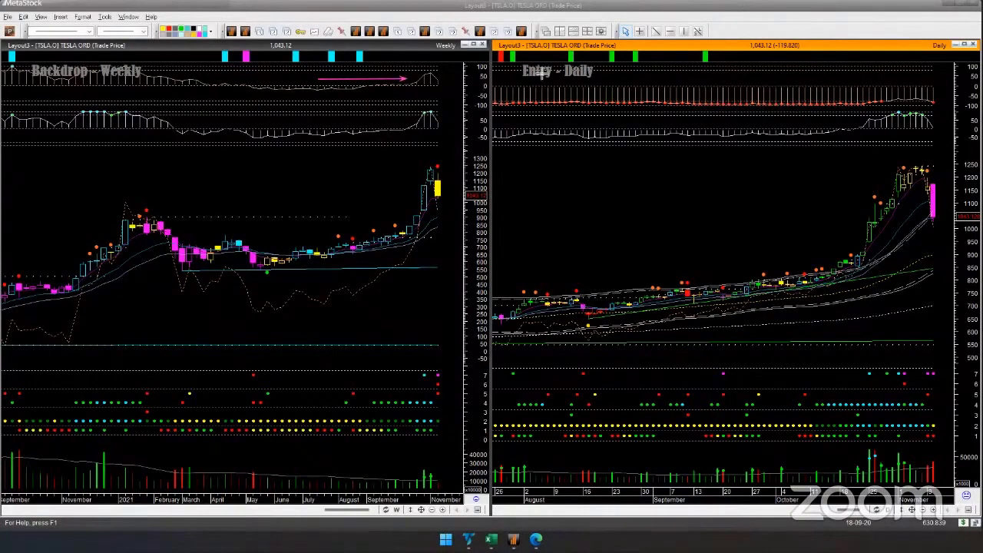
{"action": "left_click_drag", "start_coordinate": [545, 73], "coordinate": [567, 80]}
{"action": "left_click_drag", "start_coordinate": [556, 124], "coordinate": [588, 140]}
{"action": "mouse_move", "coordinate": [388, 117]}
{"action": "left_mouse_down"}
{"action": "mouse_move", "coordinate": [421, 131]}
{"action": "mouse_move", "coordinate": [415, 106]}
{"action": "left_mouse_up"}
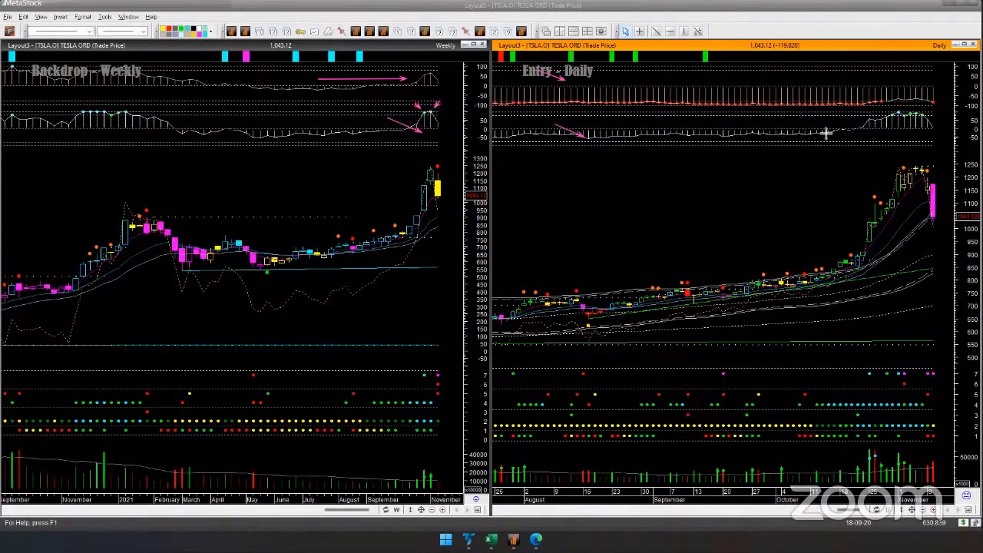
{"action": "left_click_drag", "start_coordinate": [812, 116], "coordinate": [855, 107]}
- Draw arrows along the daily August–October price rise, the daily oscillators over that stretch, and the latest oscillator peaks on both charts
{"action": "left_click_drag", "start_coordinate": [590, 308], "coordinate": [828, 271]}
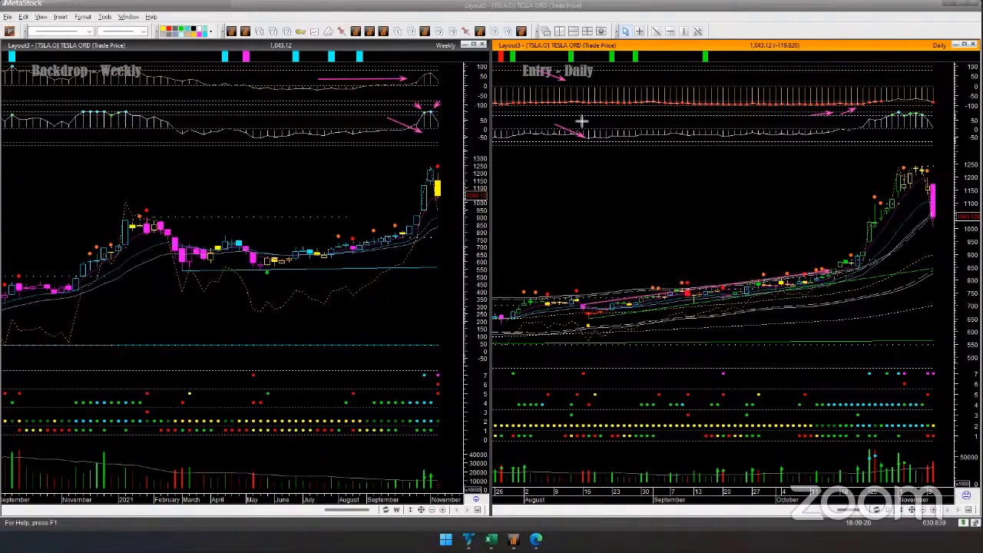
{"action": "left_click_drag", "start_coordinate": [542, 110], "coordinate": [856, 108]}
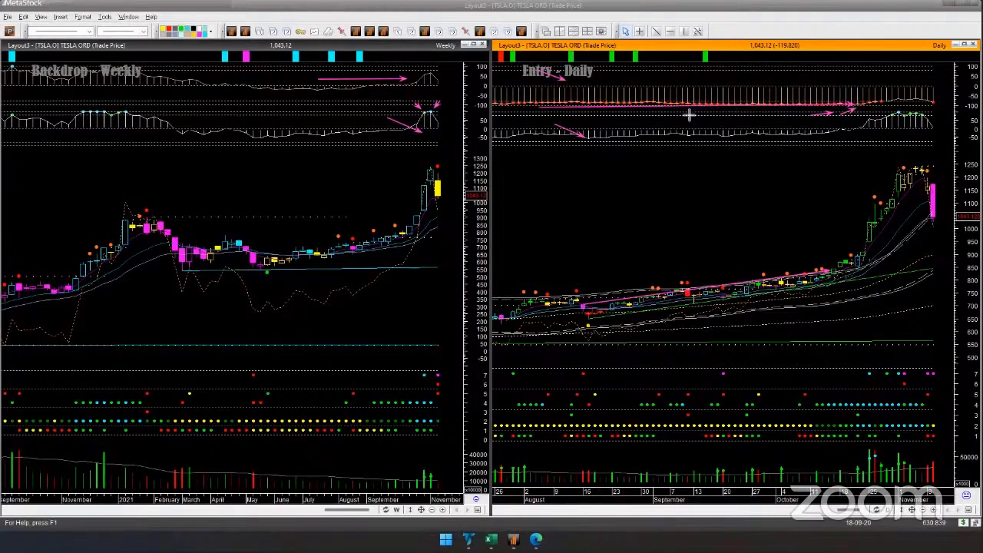
{"action": "left_click_drag", "start_coordinate": [622, 108], "coordinate": [853, 107]}
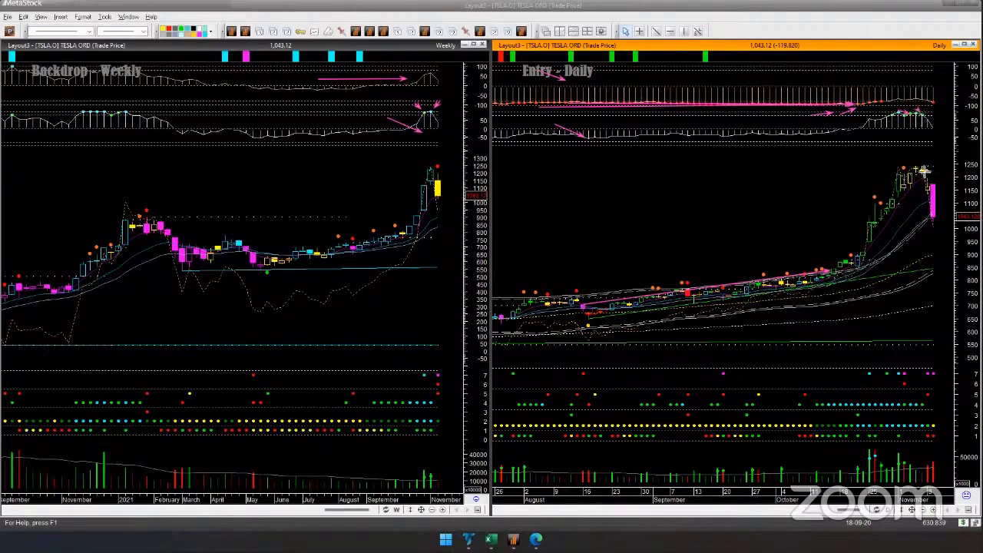
{"action": "left_click", "coordinate": [435, 103]}
{"action": "left_click_drag", "start_coordinate": [724, 113], "coordinate": [868, 113]}
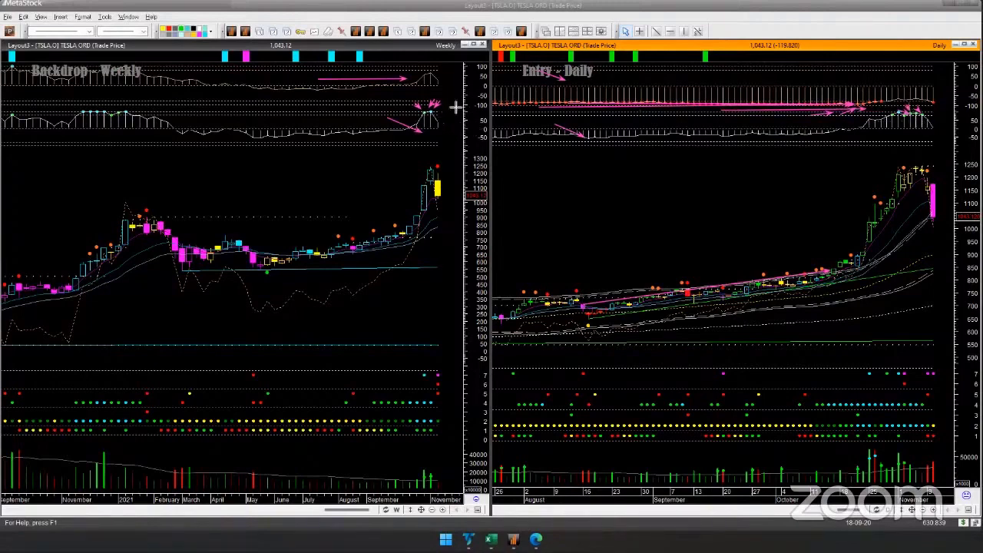
{"action": "left_click_drag", "start_coordinate": [436, 108], "coordinate": [453, 103]}
- Draw arrows at the November price peak on the daily chart and down along the drop that follows it
{"action": "left_click_drag", "start_coordinate": [907, 154], "coordinate": [917, 163]}
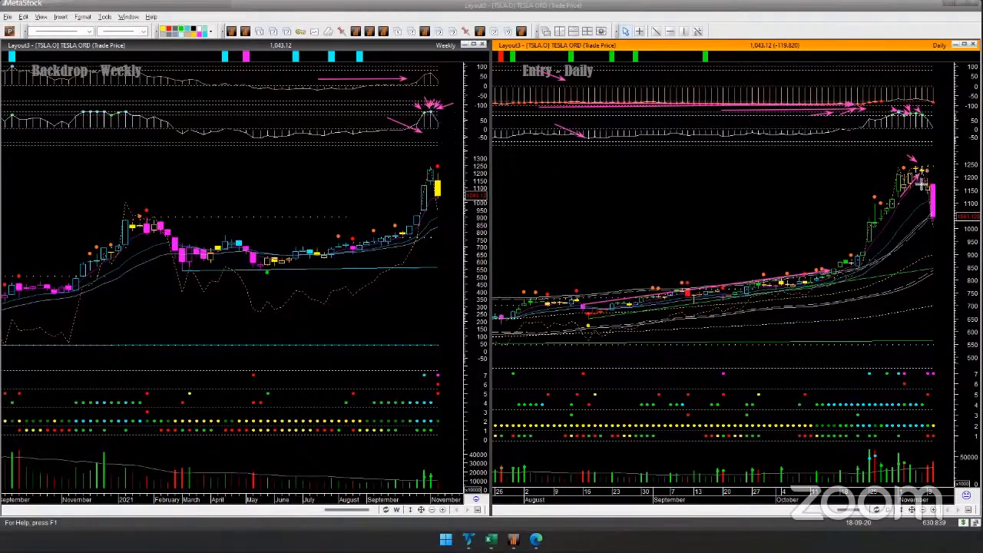
{"action": "left_click_drag", "start_coordinate": [919, 176], "coordinate": [931, 228]}
{"action": "left_click_drag", "start_coordinate": [944, 222], "coordinate": [954, 209]}
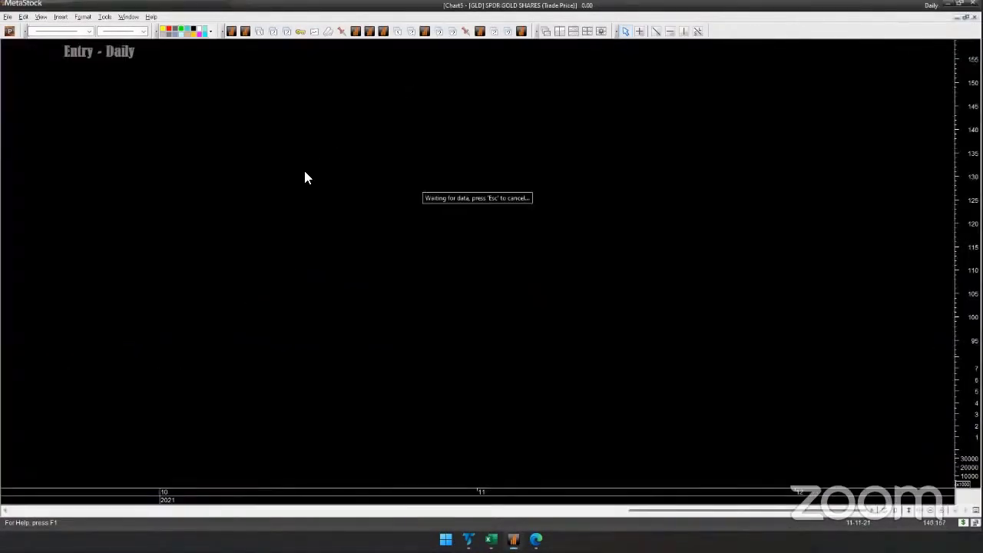
- Open the Long Term Pivot - Daily chart for GLD and draw arrows beneath its title and along the September–November pivot levels
{"action": "left_click", "coordinate": [300, 32]}
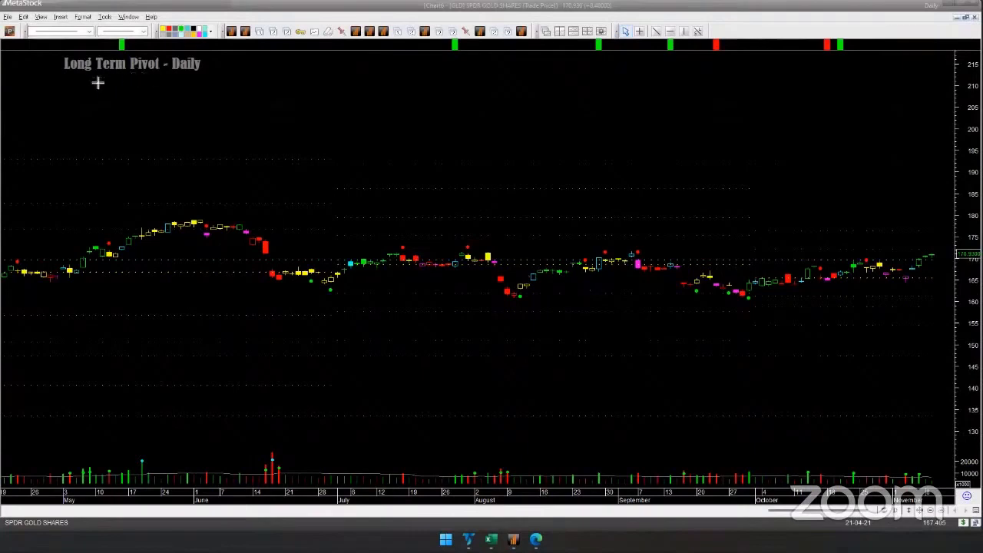
{"action": "left_click_drag", "start_coordinate": [81, 86], "coordinate": [222, 88]}
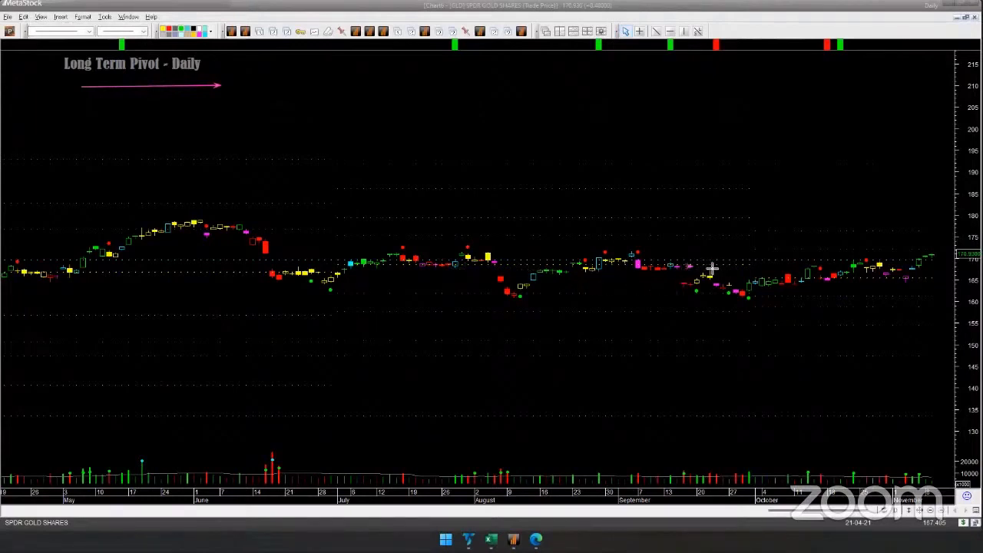
{"action": "mouse_move", "coordinate": [686, 266]}
{"action": "left_mouse_down"}
{"action": "mouse_move", "coordinate": [806, 262]}
{"action": "mouse_move", "coordinate": [839, 253]}
{"action": "mouse_move", "coordinate": [842, 233]}
{"action": "left_mouse_up"}
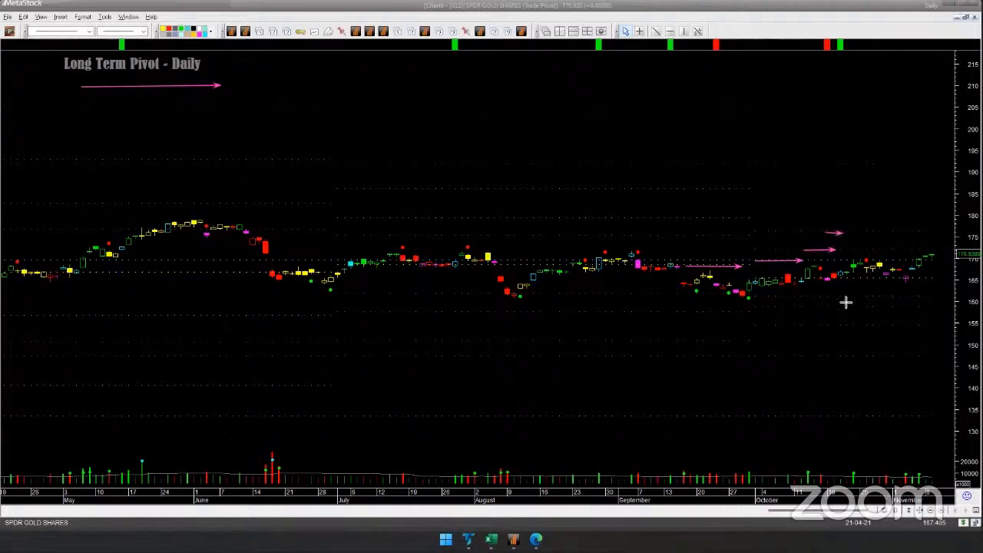
{"action": "mouse_move", "coordinate": [842, 297]}
{"action": "left_mouse_down"}
{"action": "mouse_move", "coordinate": [853, 296]}
{"action": "mouse_move", "coordinate": [855, 324]}
{"action": "left_mouse_up"}
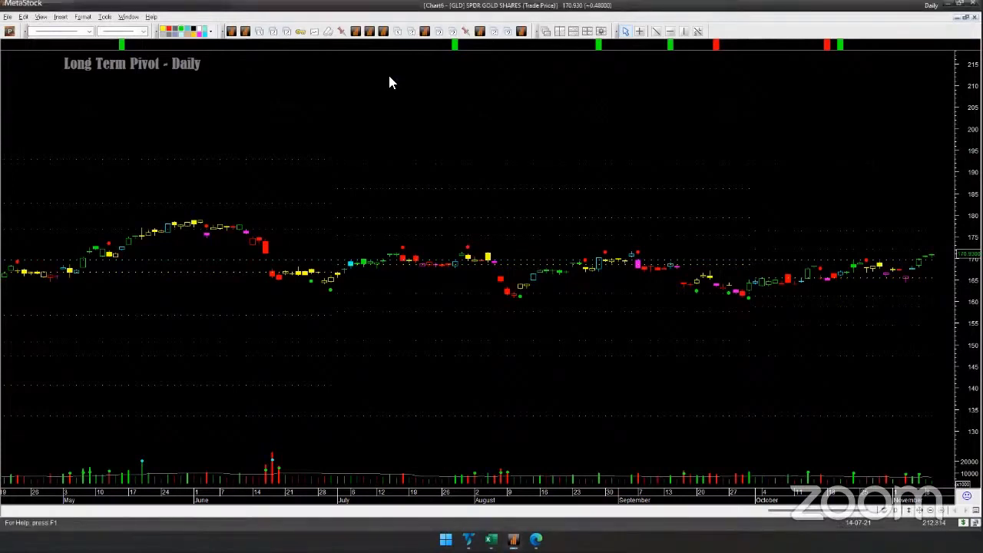
- Load the symbol UUP and open its Price Extreme - Daily chart
{"action": "type", "text": "UUP"}
{"action": "key", "text": "Return"}
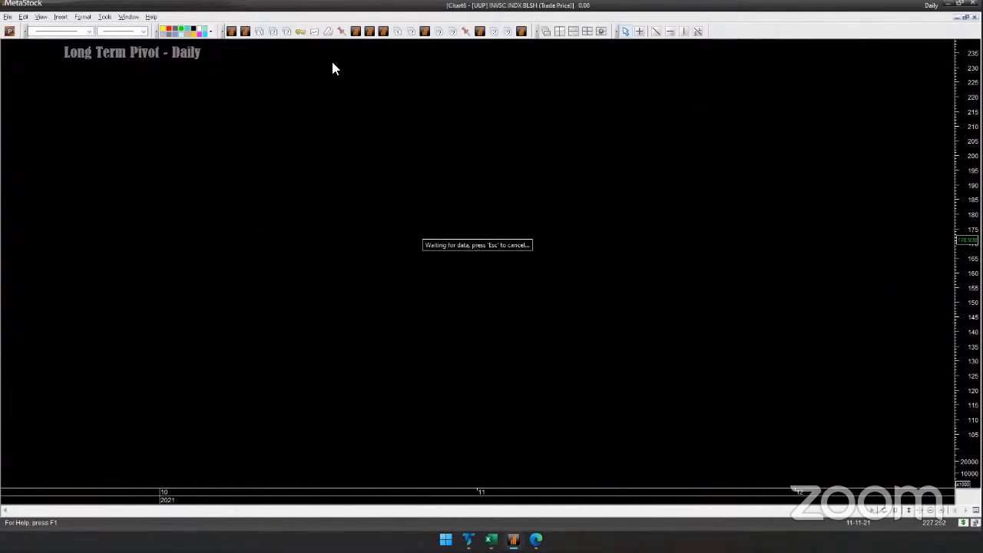
{"action": "left_click", "coordinate": [314, 31]}
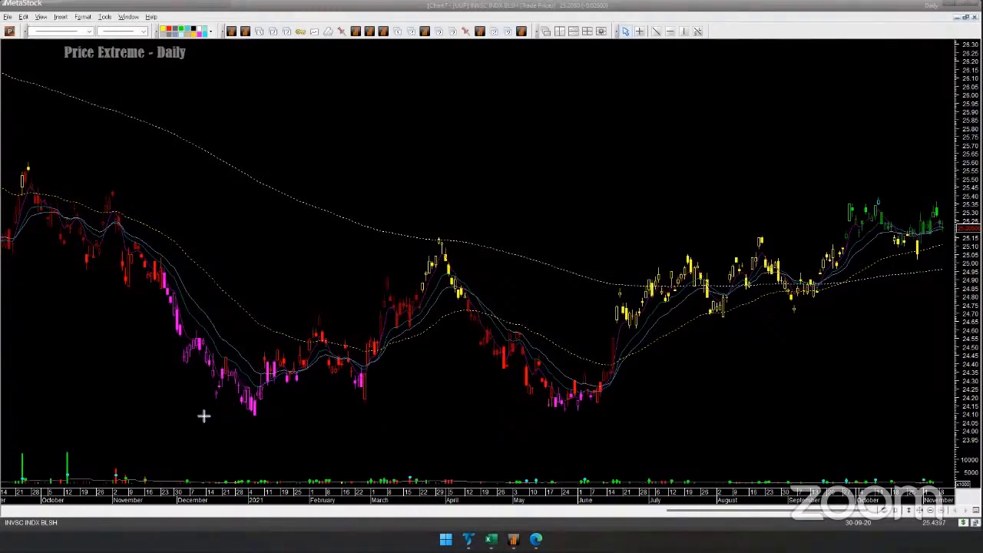
- Draw arrows along the magenta December decline and January rise, and at the early-February peak and late-March rally
{"action": "left_click_drag", "start_coordinate": [164, 345], "coordinate": [230, 416]}
{"action": "left_click_drag", "start_coordinate": [261, 399], "coordinate": [305, 363]}
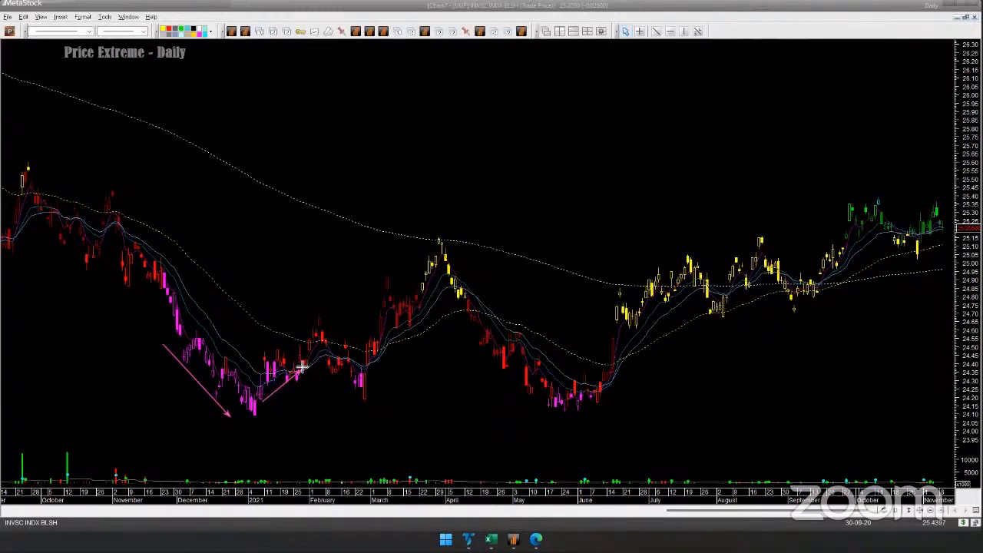
{"action": "left_click_drag", "start_coordinate": [303, 299], "coordinate": [312, 309]}
{"action": "left_click_drag", "start_coordinate": [422, 310], "coordinate": [438, 291]}
{"action": "left_click_drag", "start_coordinate": [149, 282], "coordinate": [179, 341]}
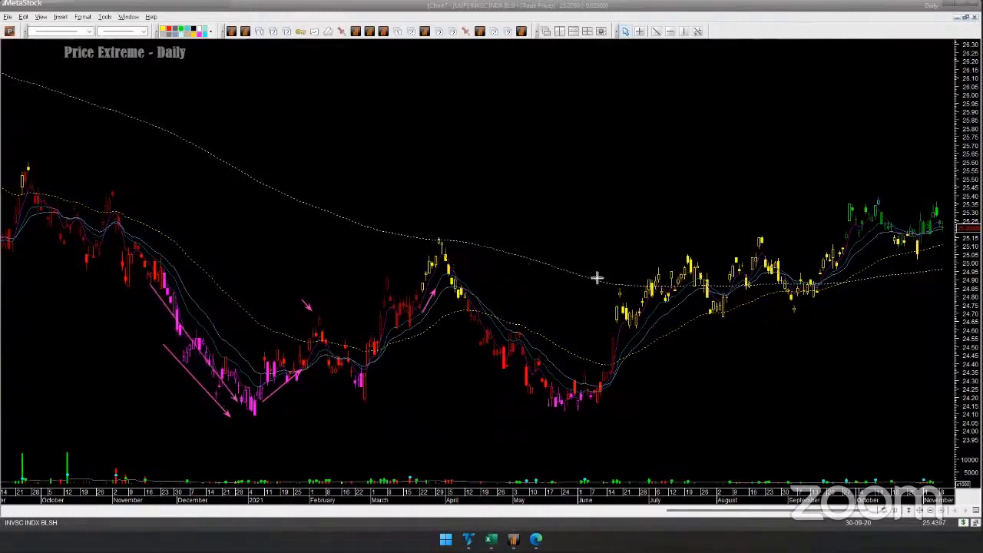
- Draw arrows at the two dotted averages in June and at the latest November volume bars
{"action": "left_click_drag", "start_coordinate": [564, 274], "coordinate": [607, 285]}
{"action": "left_click_drag", "start_coordinate": [568, 347], "coordinate": [603, 357]}
{"action": "left_click_drag", "start_coordinate": [905, 454], "coordinate": [894, 467]}
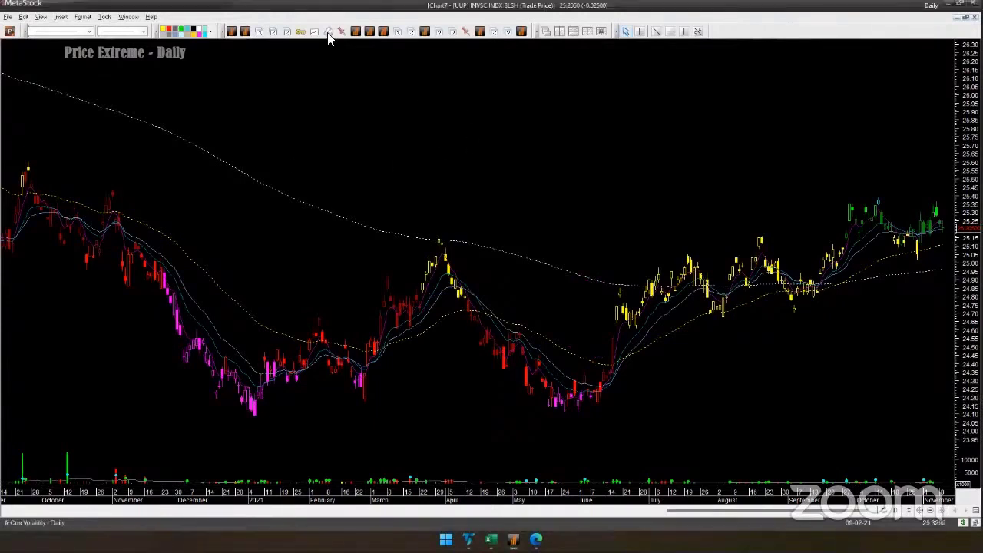
- Open the Volatility - Daily chart for UUP
{"action": "key", "text": "ctrl+F5"}
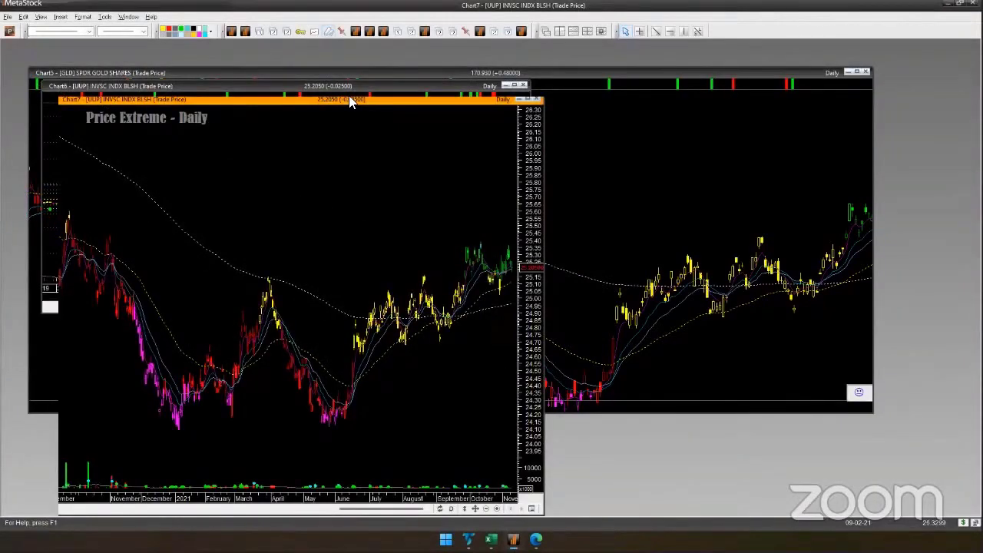
{"action": "key", "text": "ctrl+F4"}
{"action": "key", "text": "ctrl+F6"}
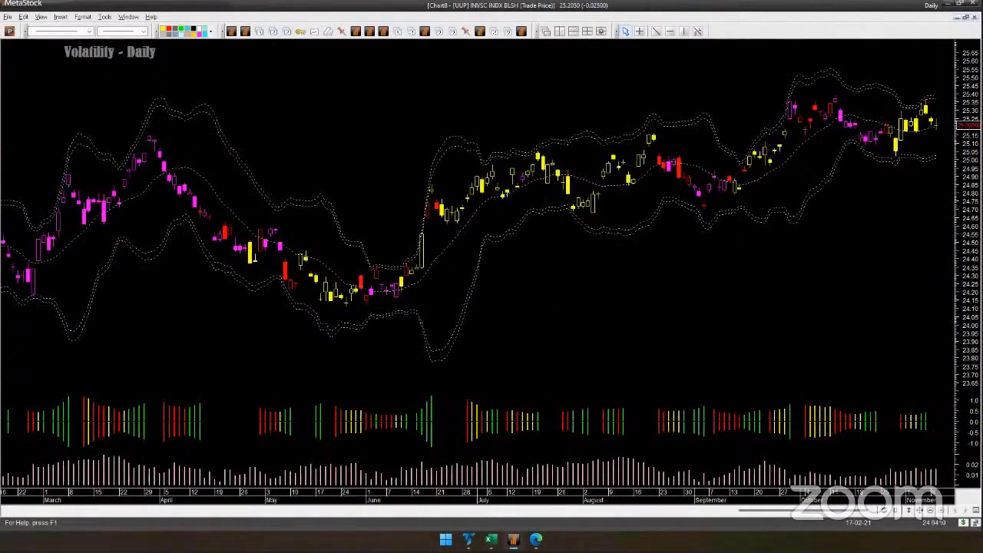
- Draw arrows along the late-September rise in the upper band and price, and along the August–November swings of the lowest histogram
{"action": "left_click_drag", "start_coordinate": [760, 135], "coordinate": [795, 95]}
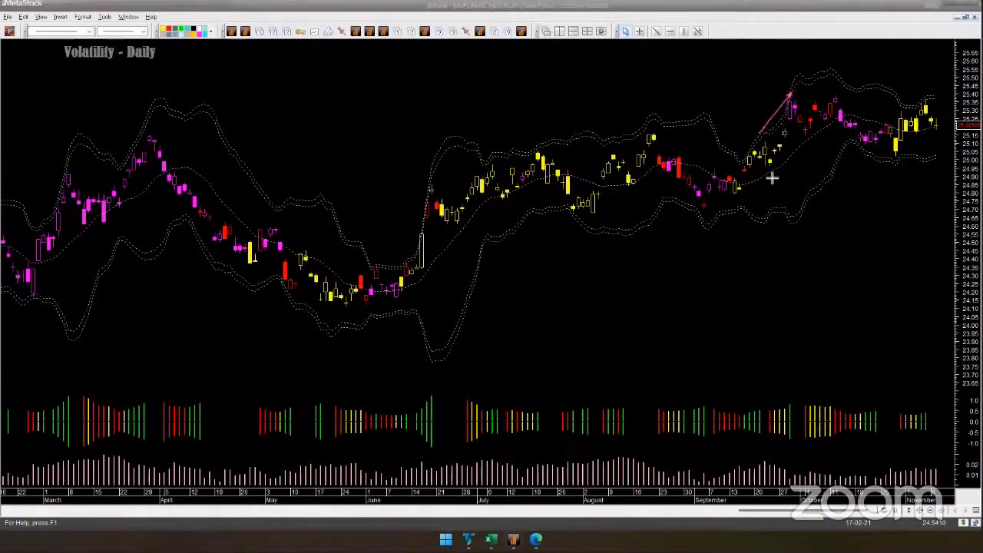
{"action": "left_click_drag", "start_coordinate": [770, 158], "coordinate": [787, 140]}
{"action": "mouse_move", "coordinate": [641, 459]}
{"action": "left_mouse_down"}
{"action": "mouse_move", "coordinate": [673, 470]}
{"action": "mouse_move", "coordinate": [911, 469]}
{"action": "left_mouse_up"}
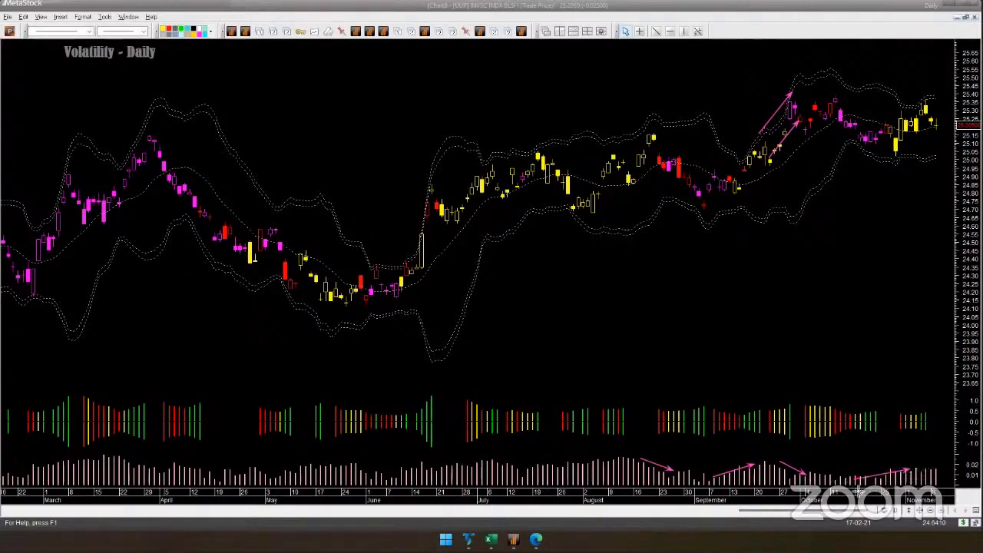
{"action": "left_click_drag", "start_coordinate": [881, 481], "coordinate": [911, 470]}
- Draw arrows along the August price rise, the late-September upper band, the October lower band, and the October bars of the middle histogram
{"action": "left_click_drag", "start_coordinate": [613, 183], "coordinate": [644, 153]}
{"action": "left_click_drag", "start_coordinate": [769, 133], "coordinate": [797, 97]}
{"action": "left_click_drag", "start_coordinate": [799, 220], "coordinate": [828, 182]}
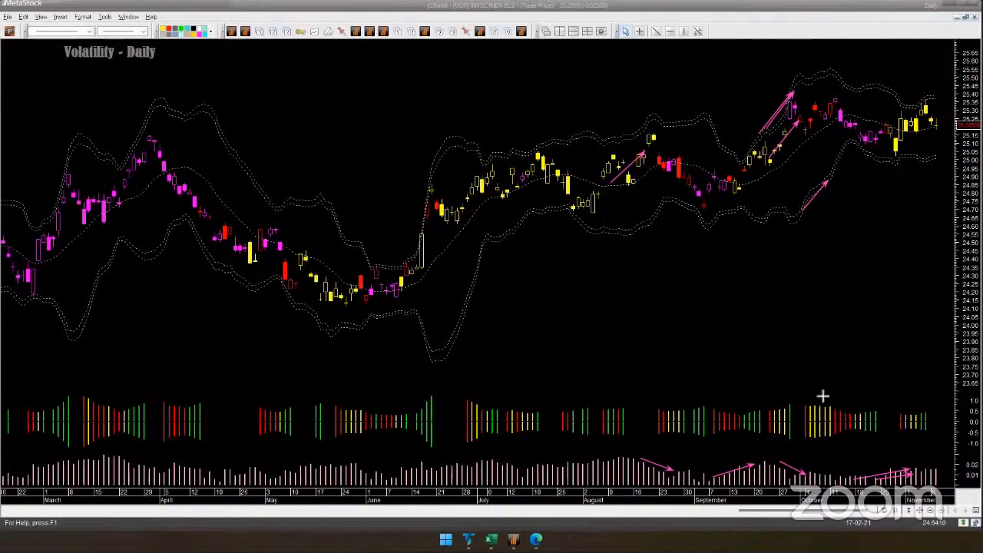
{"action": "left_click_drag", "start_coordinate": [824, 397], "coordinate": [876, 404]}
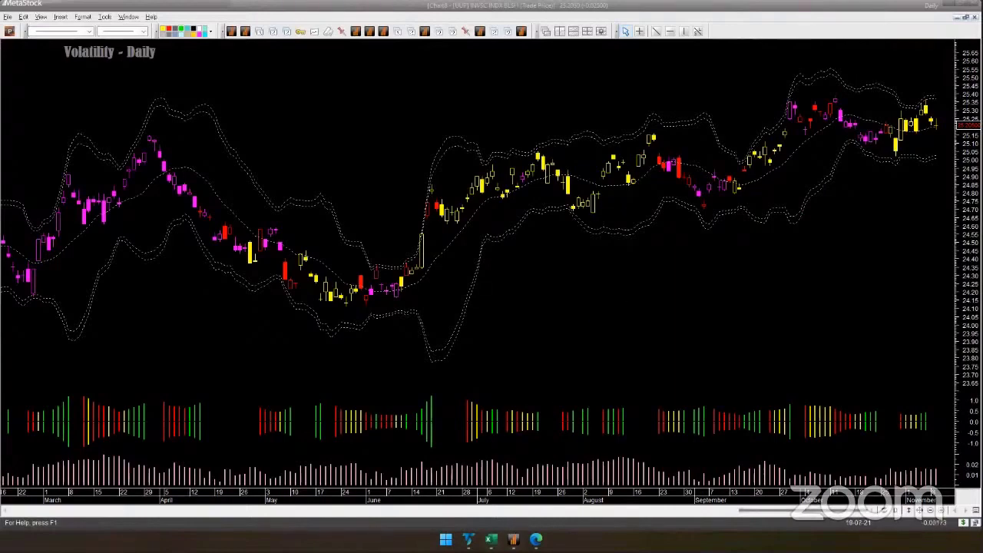
- Switch to TradeStation and draw arrows along the October rise of the upper and lower bands on the SPY daily chart
{"action": "key", "text": "alt+Tab"}
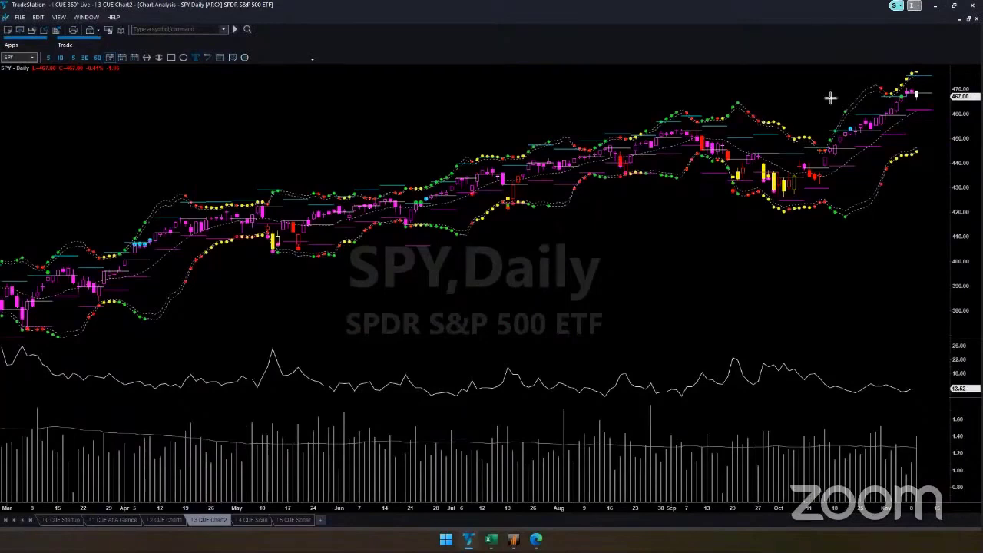
{"action": "left_click", "coordinate": [872, 202]}
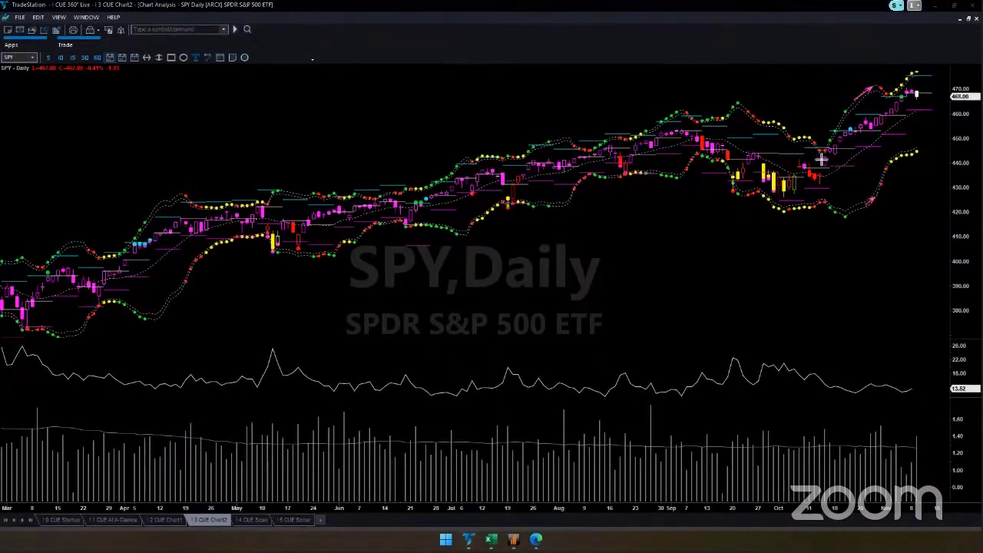
- Draw arrows along the upper band's decline into mid-October and along the price rise that follows it
{"action": "left_click", "coordinate": [777, 121]}
{"action": "left_click_drag", "start_coordinate": [797, 135], "coordinate": [801, 138]}
{"action": "left_click_drag", "start_coordinate": [816, 147], "coordinate": [838, 136]}
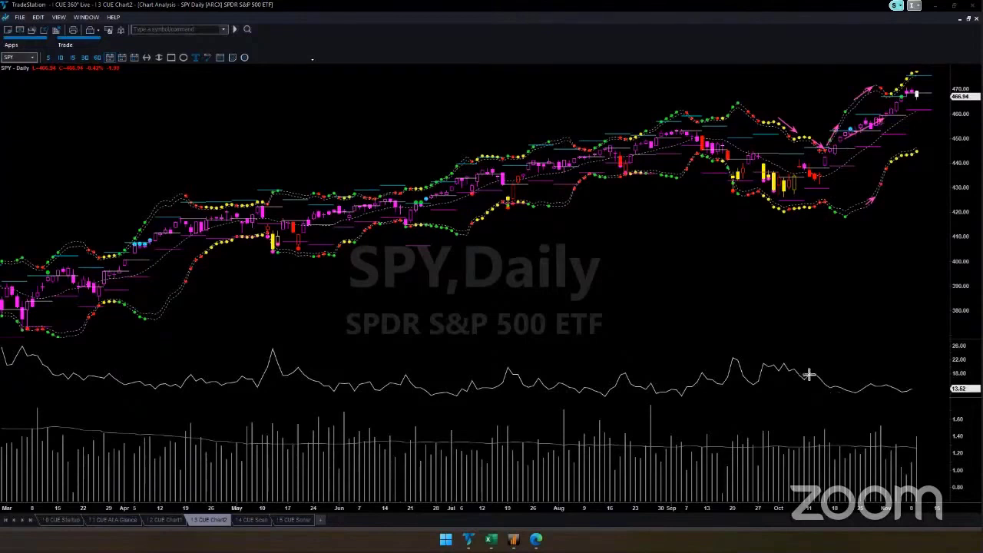
- Draw arrows along the October decline of the indicator line, at the latest bar of the lowest pane, and at the latest price level lines
{"action": "left_click_drag", "start_coordinate": [791, 361], "coordinate": [853, 386]}
{"action": "left_click_drag", "start_coordinate": [937, 422], "coordinate": [925, 448]}
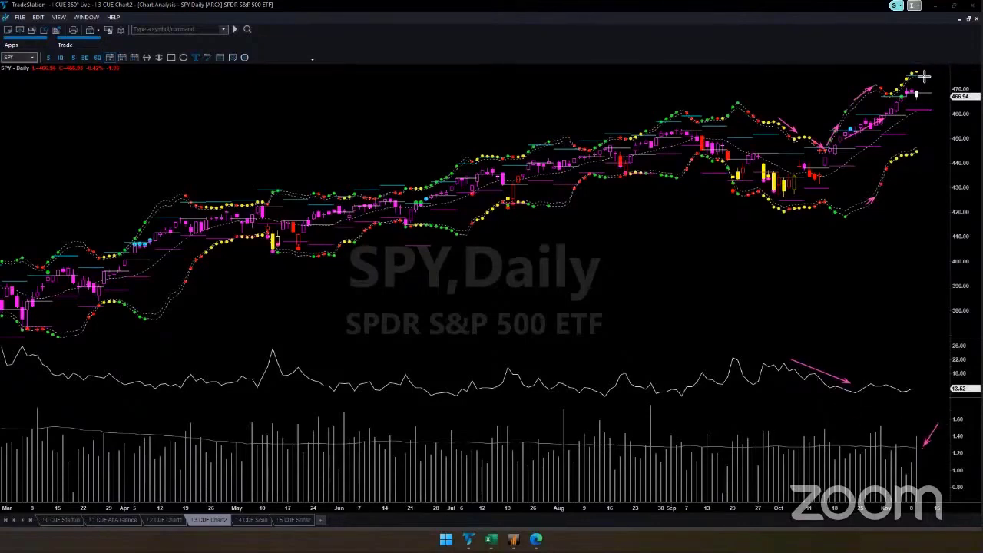
{"action": "left_click_drag", "start_coordinate": [924, 75], "coordinate": [948, 73]}
{"action": "left_click_drag", "start_coordinate": [922, 114], "coordinate": [951, 113]}
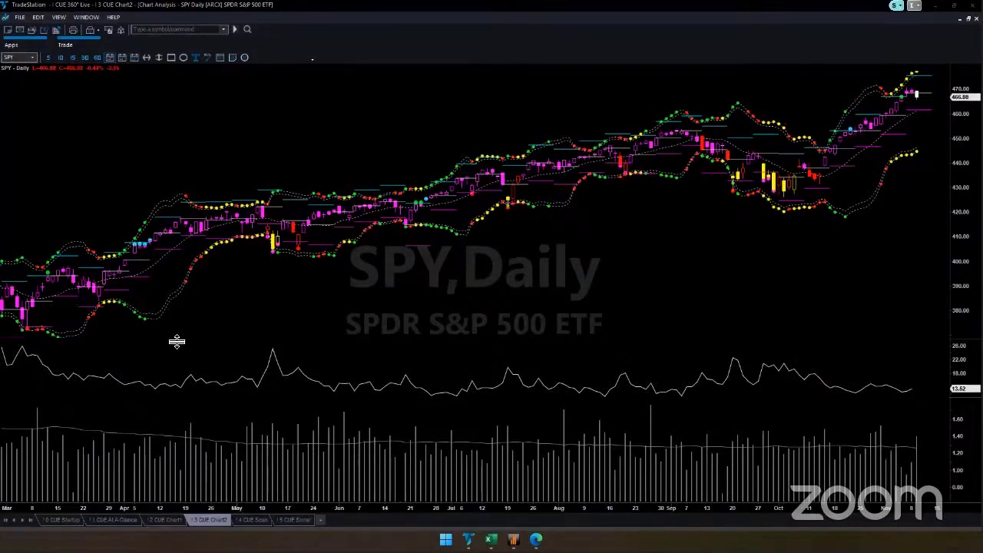
- Switch to MetaStock and open the Stop Level - Daily chart for Tesla (TSLA.O)
{"action": "left_click", "coordinate": [514, 539]}
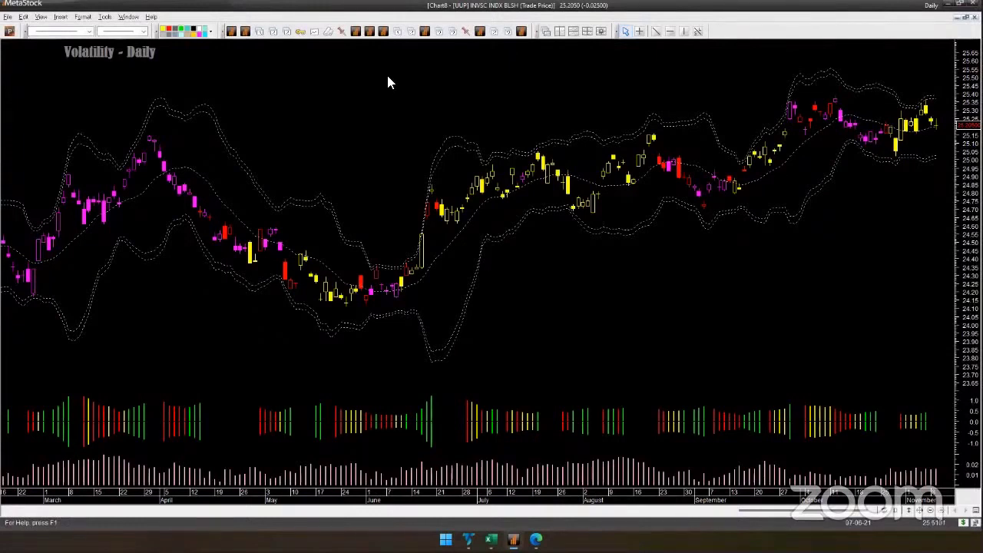
{"action": "key", "text": "alt+f"}
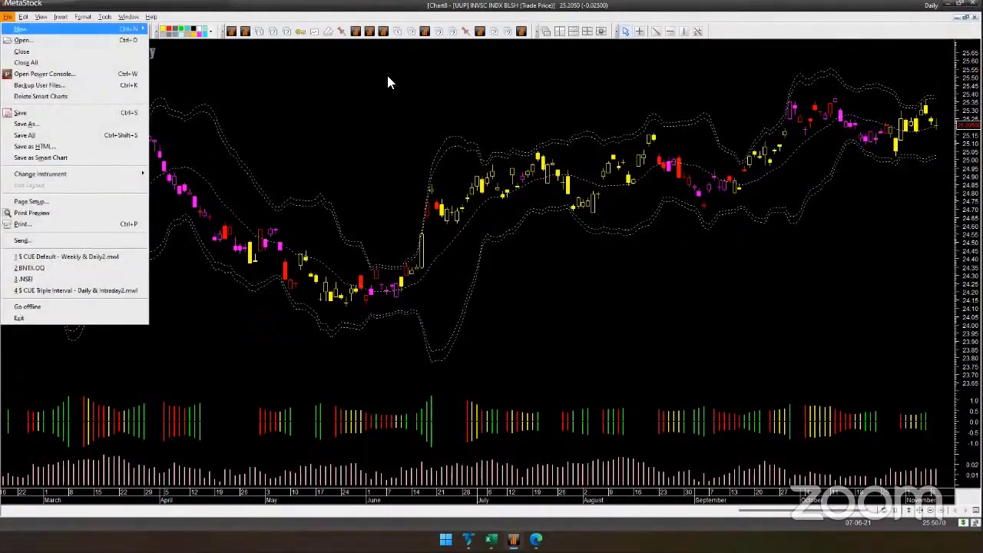
{"action": "key", "text": "Escape"}
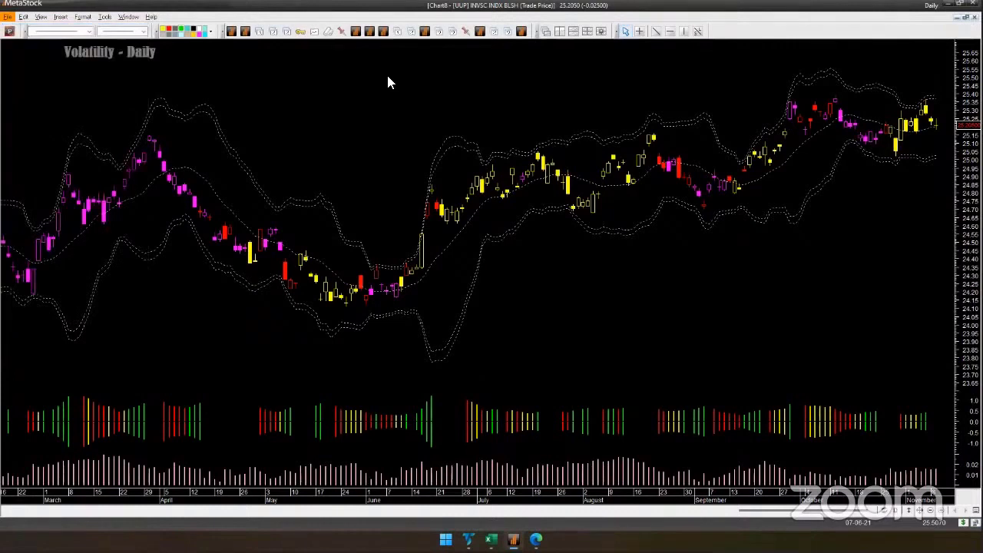
{"action": "key", "text": "Escape"}
{"action": "type", "text": "ta"}
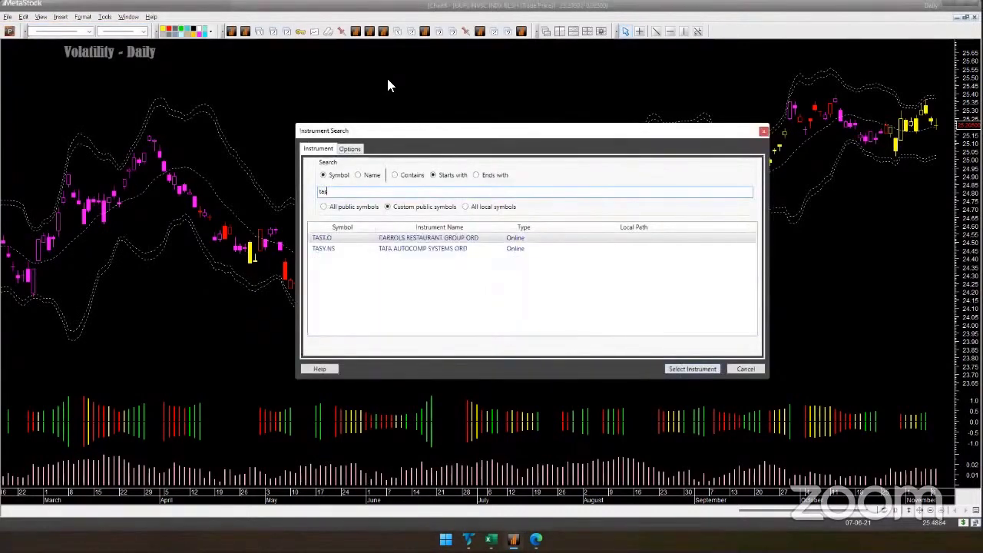
{"action": "key", "text": "Return"}
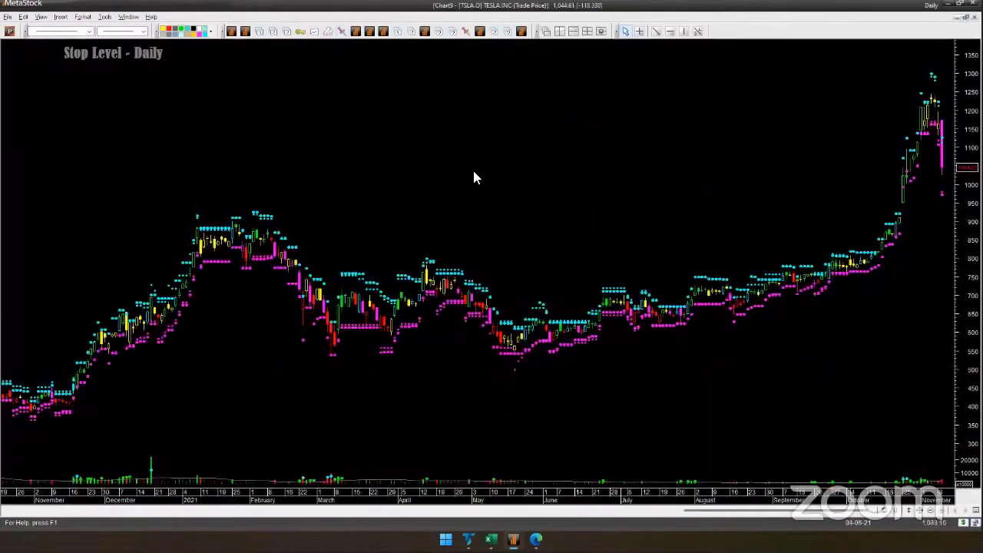
{"action": "scroll", "coordinate": [473, 178], "scroll_direction": "up", "scroll_amount": 2}
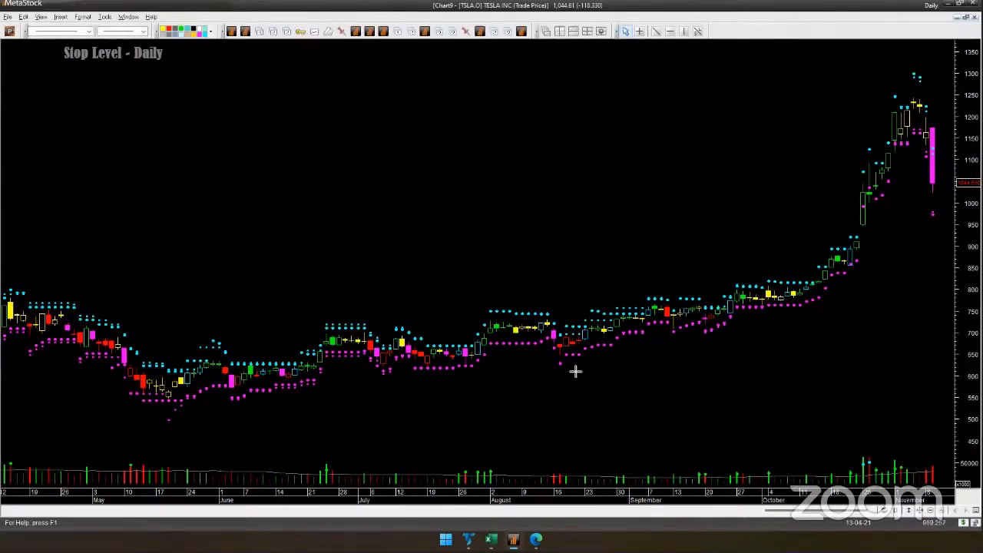
- Draw arrows along the October–November rise of the lower stop dots, at the mid-September stop dots, and at the May–June lower stop dots
{"action": "mouse_move", "coordinate": [751, 312]}
{"action": "left_mouse_down"}
{"action": "mouse_move", "coordinate": [827, 307]}
{"action": "mouse_move", "coordinate": [864, 269]}
{"action": "left_mouse_up"}
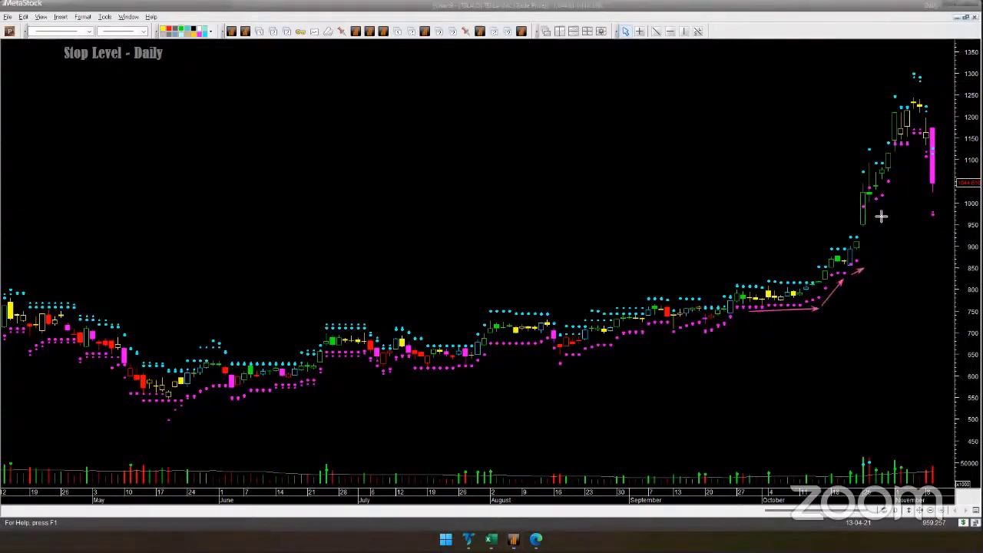
{"action": "mouse_move", "coordinate": [876, 203]}
{"action": "left_mouse_down"}
{"action": "mouse_move", "coordinate": [892, 197]}
{"action": "mouse_move", "coordinate": [909, 148]}
{"action": "mouse_move", "coordinate": [945, 111]}
{"action": "mouse_move", "coordinate": [940, 157]}
{"action": "left_mouse_up"}
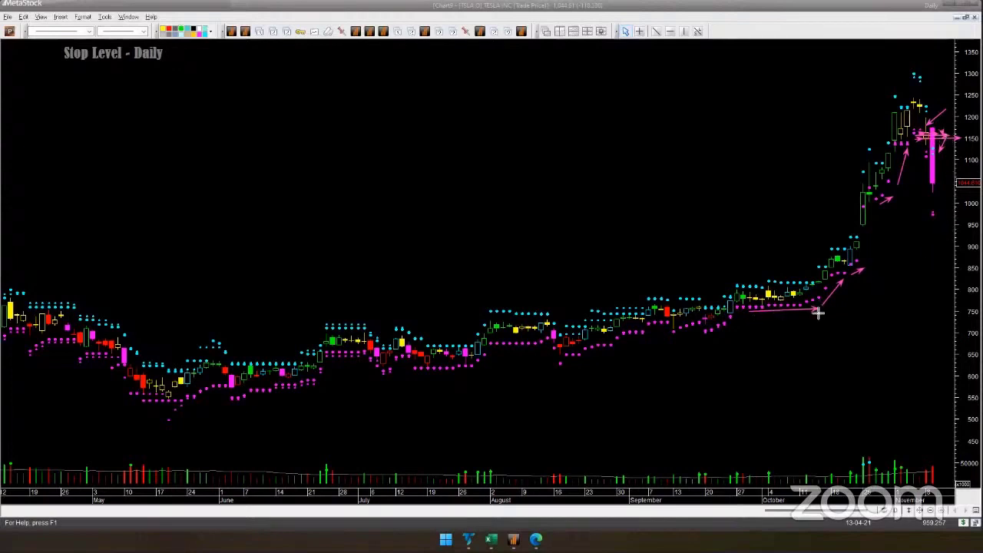
{"action": "left_click_drag", "start_coordinate": [661, 272], "coordinate": [685, 295]}
{"action": "left_click_drag", "start_coordinate": [684, 351], "coordinate": [700, 324]}
{"action": "mouse_move", "coordinate": [185, 442]}
{"action": "left_mouse_down"}
{"action": "mouse_move", "coordinate": [171, 431]}
{"action": "mouse_move", "coordinate": [167, 404]}
{"action": "left_mouse_up"}
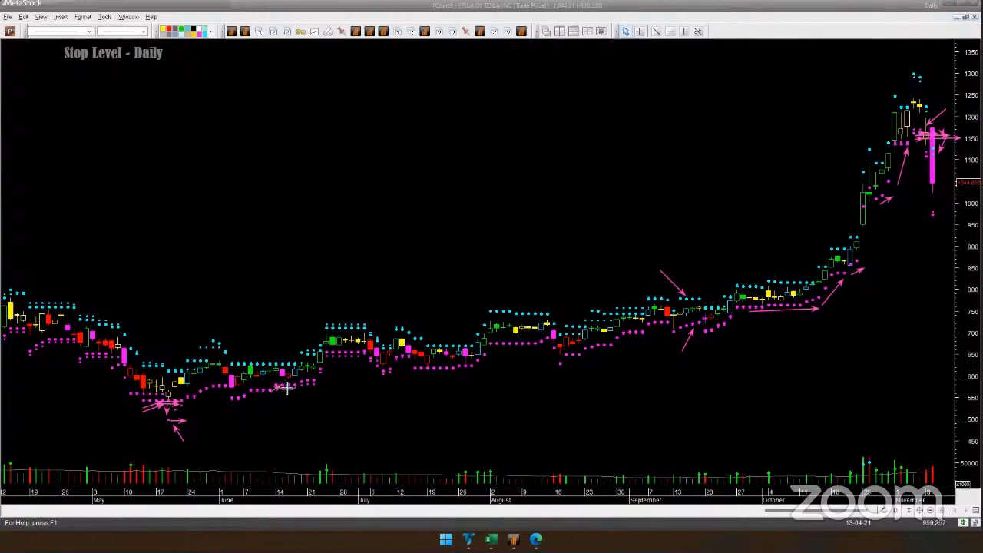
{"action": "left_click_drag", "start_coordinate": [286, 388], "coordinate": [316, 381]}
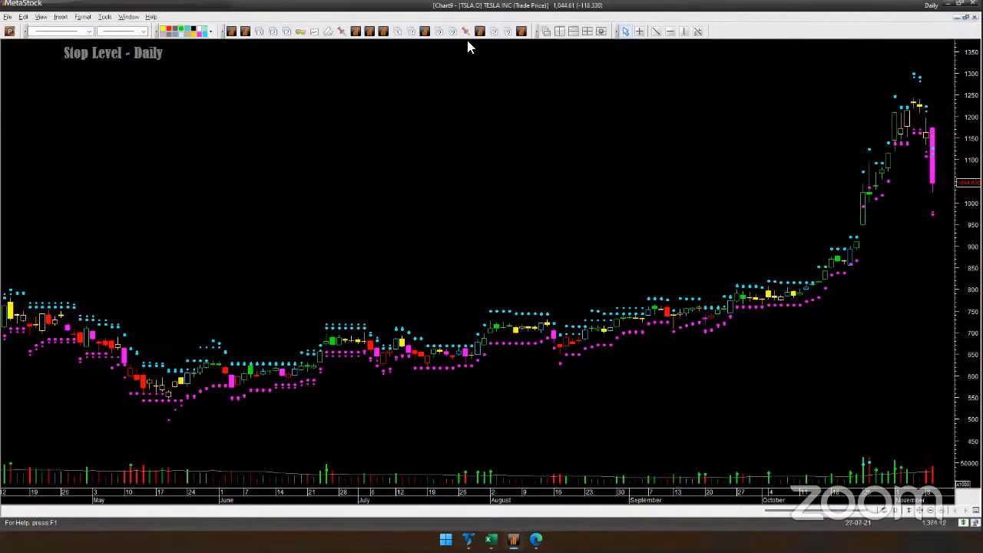
- Show the 10-minute Tesla chart and draw arrows at the November 9 opening candle and the chart's interval label
{"action": "key", "text": "ctrl+Tab"}
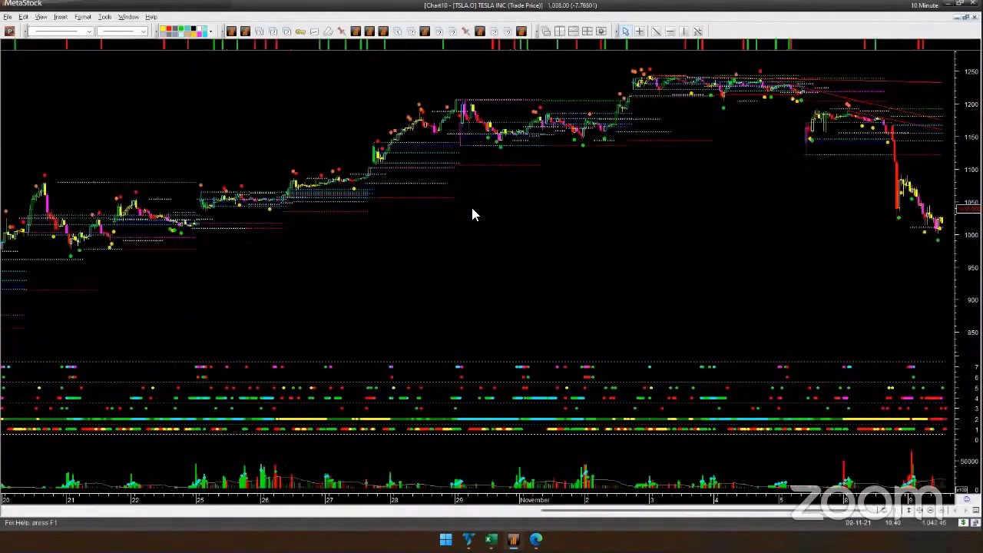
{"action": "scroll", "coordinate": [472, 209], "scroll_direction": "up", "scroll_amount": 5}
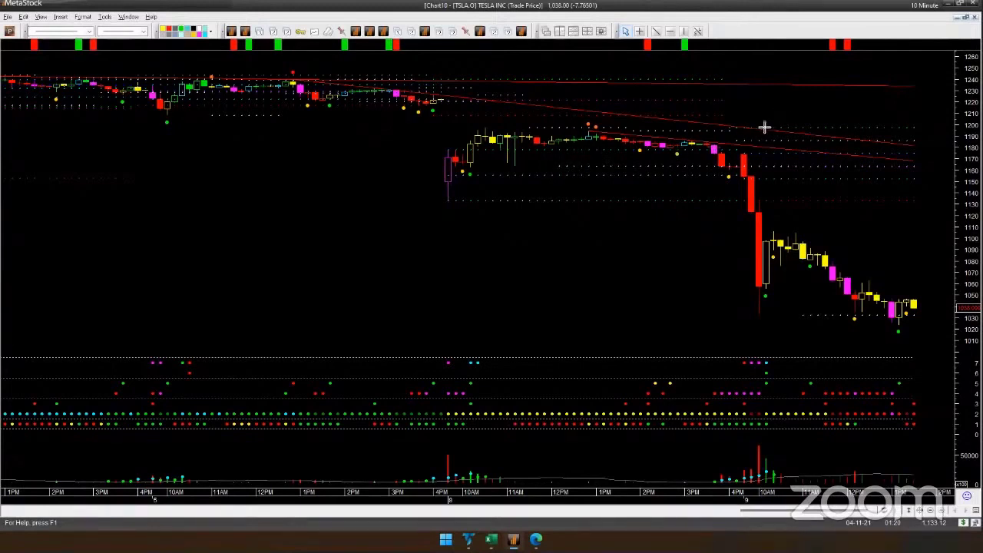
{"action": "left_click_drag", "start_coordinate": [779, 108], "coordinate": [750, 142]}
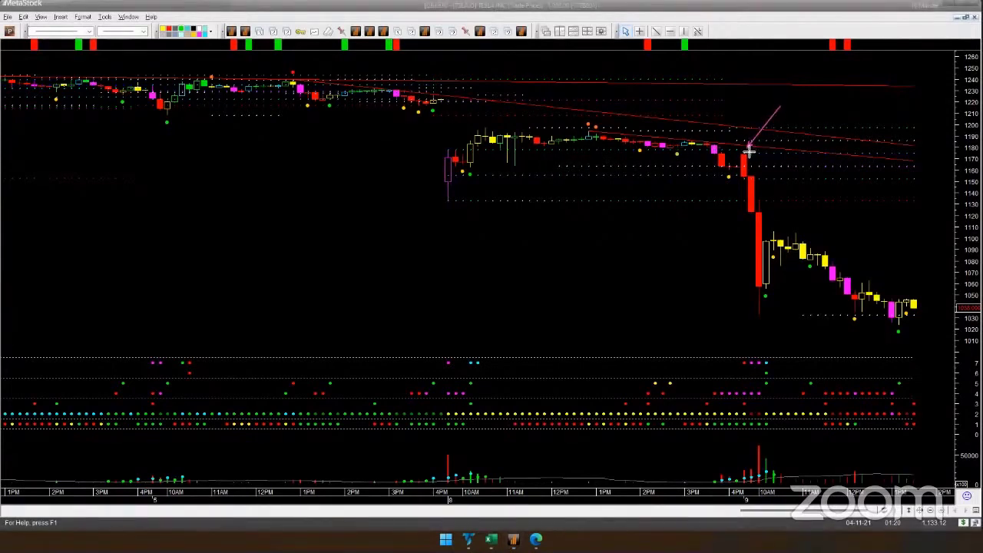
{"action": "left_click_drag", "start_coordinate": [718, 192], "coordinate": [742, 179]}
{"action": "left_click_drag", "start_coordinate": [885, 48], "coordinate": [914, 18]}
- Show the 5-minute Tesla chart and draw arrows marking the levels of the first November 9 candles and the interval label
{"action": "key", "text": "ctrl+Tab"}
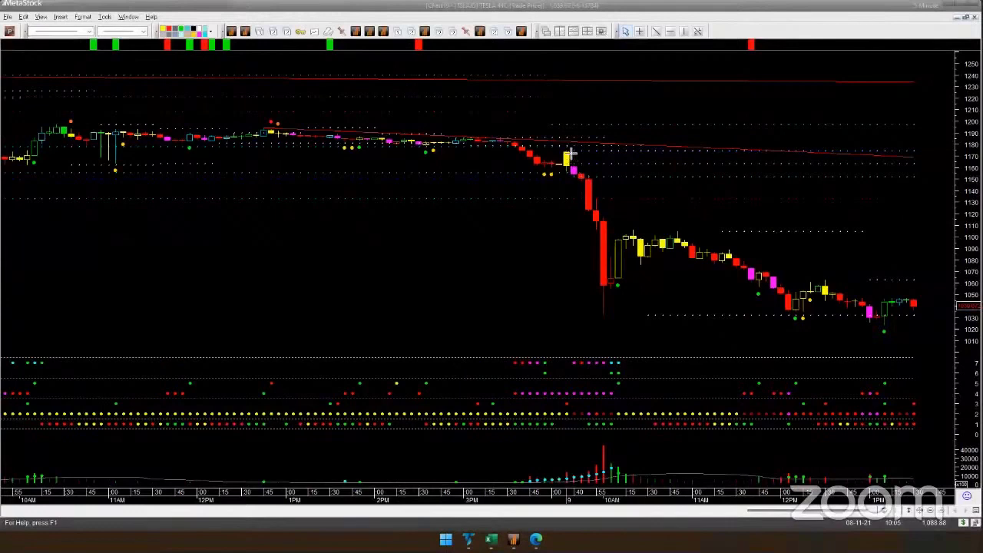
{"action": "left_click_drag", "start_coordinate": [571, 151], "coordinate": [621, 153]}
{"action": "left_click_drag", "start_coordinate": [582, 177], "coordinate": [619, 181]}
{"action": "left_click_drag", "start_coordinate": [572, 157], "coordinate": [586, 178]}
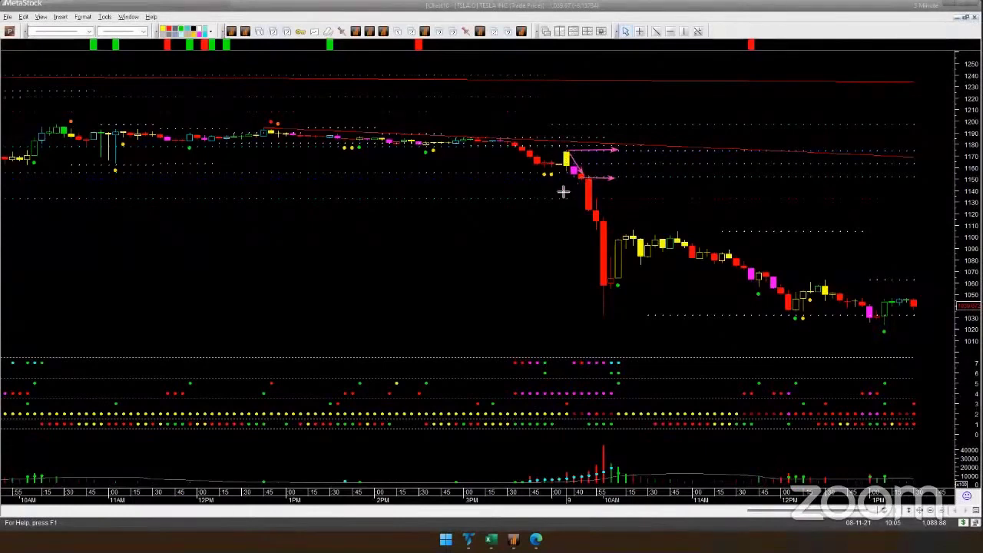
{"action": "left_click_drag", "start_coordinate": [565, 189], "coordinate": [580, 187]}
{"action": "left_click_drag", "start_coordinate": [883, 44], "coordinate": [920, 10]}
- Draw arrows at the levels below and above the opening candles, along the drop toward 10 AM and its low, and at the latest candle
{"action": "left_click_drag", "start_coordinate": [587, 186], "coordinate": [632, 187]}
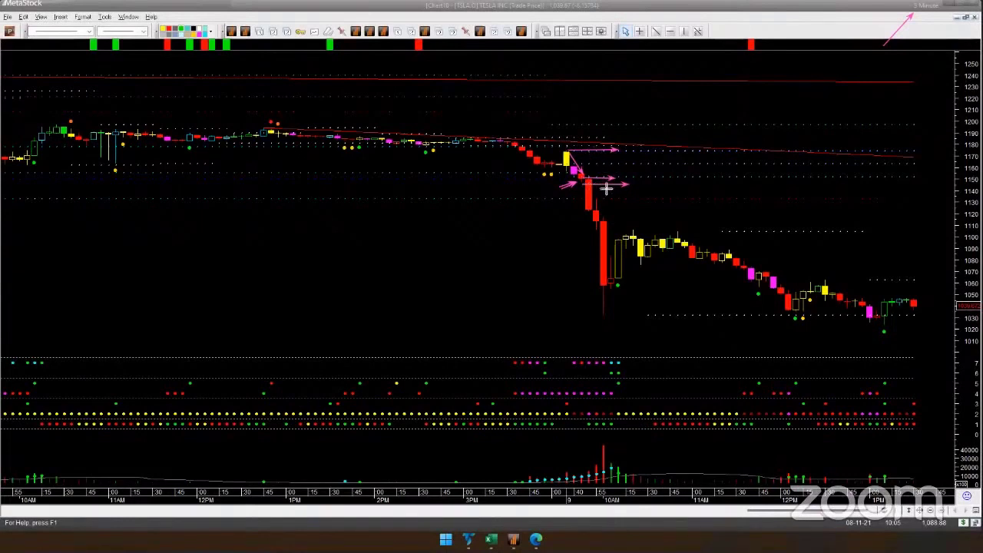
{"action": "left_click_drag", "start_coordinate": [589, 187], "coordinate": [637, 187]}
{"action": "left_click_drag", "start_coordinate": [586, 151], "coordinate": [651, 149]}
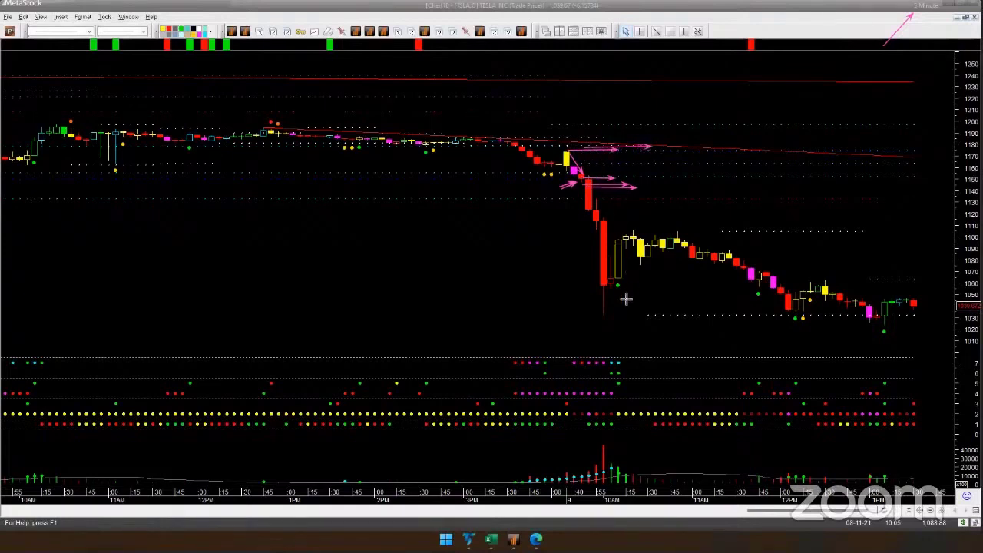
{"action": "left_click_drag", "start_coordinate": [602, 290], "coordinate": [695, 292]}
{"action": "left_click_drag", "start_coordinate": [576, 186], "coordinate": [601, 289]}
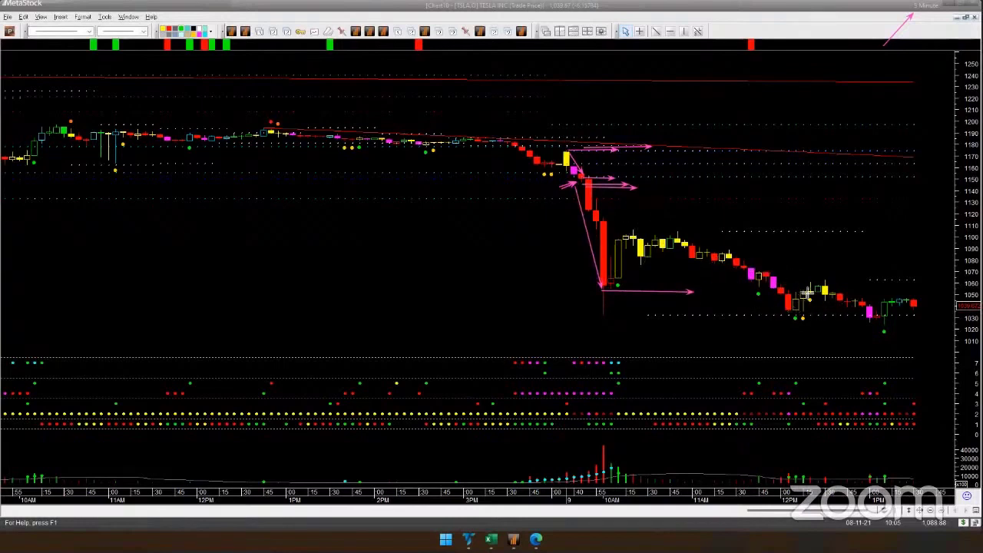
{"action": "left_click_drag", "start_coordinate": [930, 266], "coordinate": [917, 295]}
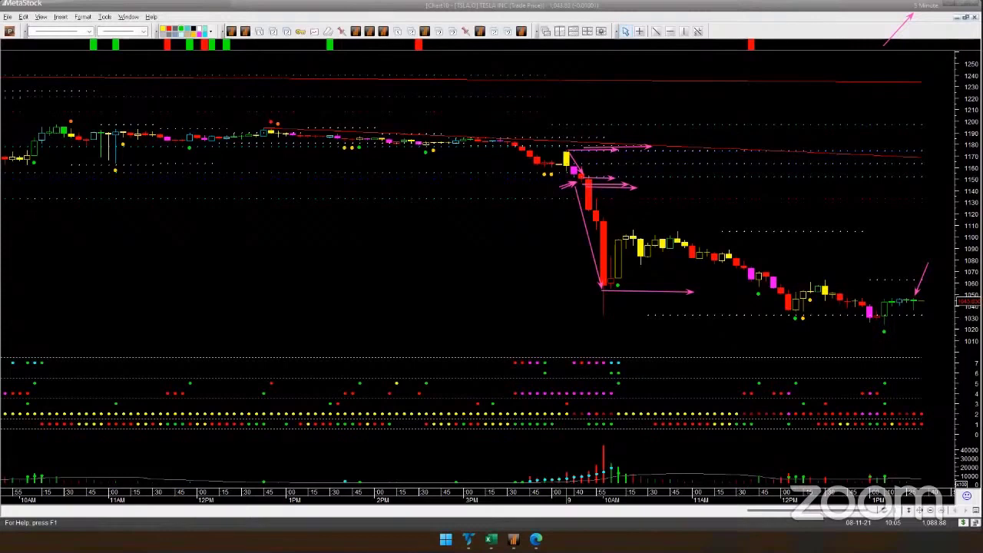
- Open the Short Term Pivot - Intraday chart for Tesla and draw an arrow at its title
{"action": "left_click", "coordinate": [246, 285]}
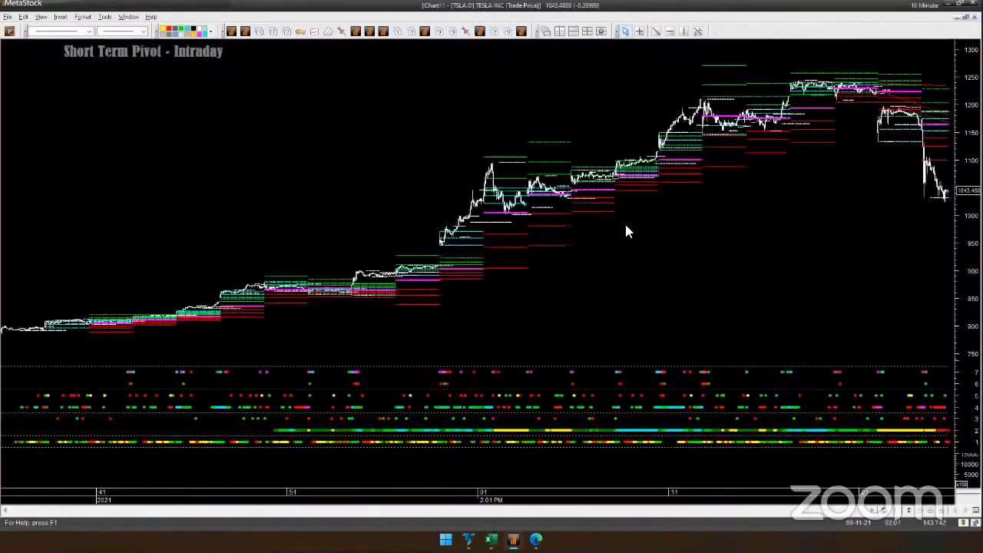
{"action": "scroll", "coordinate": [626, 246], "scroll_direction": "up", "scroll_amount": 1}
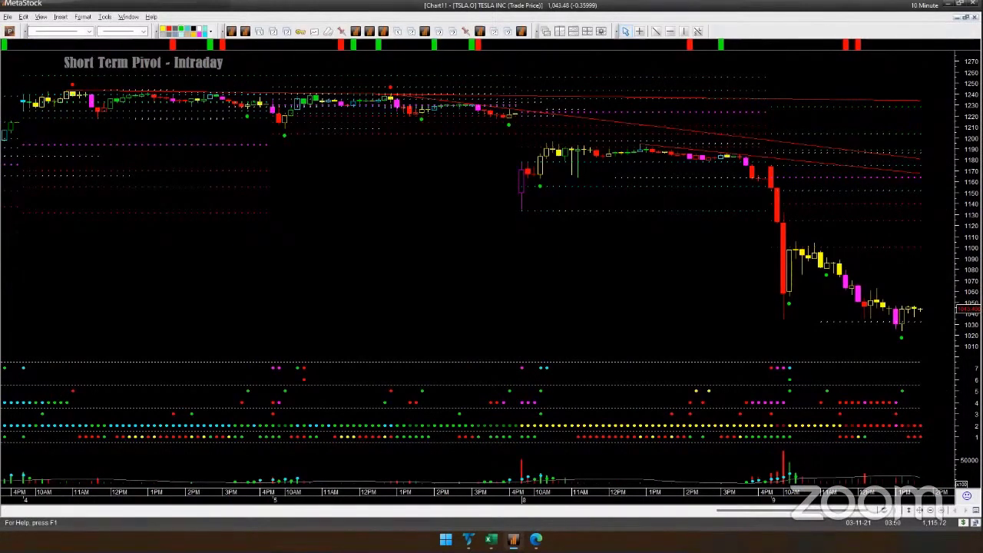
{"action": "left_click_drag", "start_coordinate": [316, 60], "coordinate": [229, 65]}
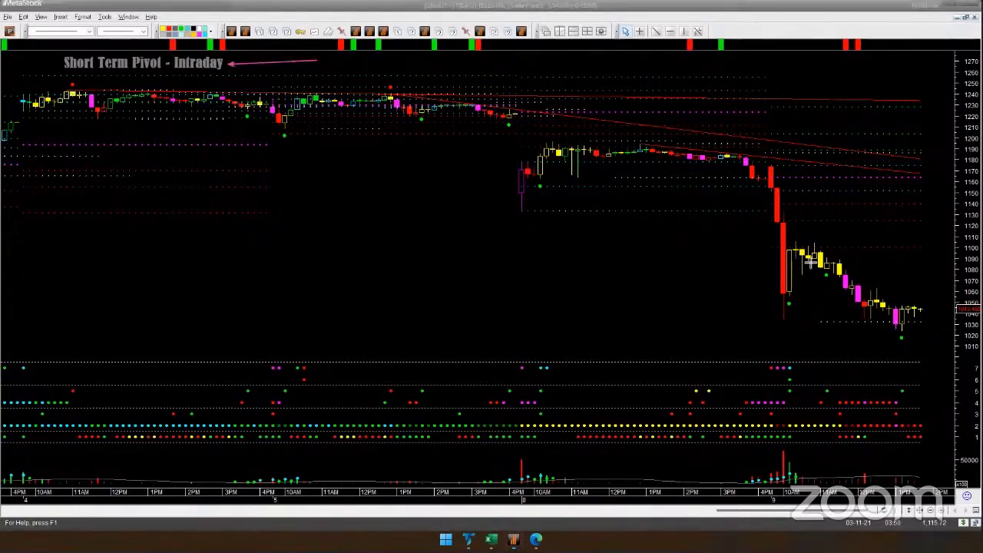
- Draw arrows along the November 9 pivot levels below, at and above the magenta pivot line, at the title again, and down the opening drop
{"action": "left_click", "coordinate": [780, 183]}
{"action": "mouse_move", "coordinate": [801, 207]}
{"action": "left_mouse_down"}
{"action": "mouse_move", "coordinate": [862, 208]}
{"action": "mouse_move", "coordinate": [877, 221]}
{"action": "mouse_move", "coordinate": [870, 247]}
{"action": "mouse_move", "coordinate": [893, 247]}
{"action": "left_mouse_up"}
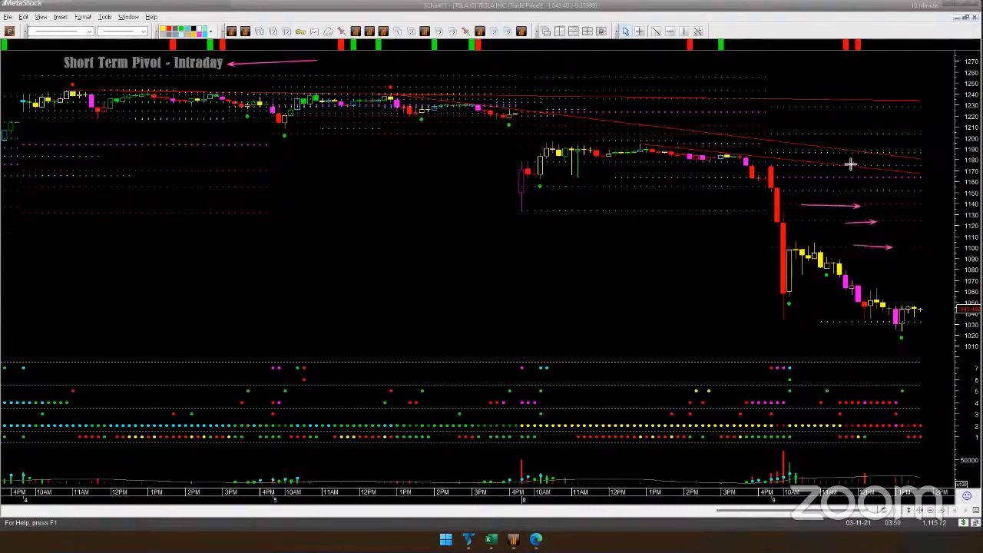
{"action": "left_click_drag", "start_coordinate": [820, 178], "coordinate": [893, 179]}
{"action": "left_click_drag", "start_coordinate": [841, 149], "coordinate": [917, 107]}
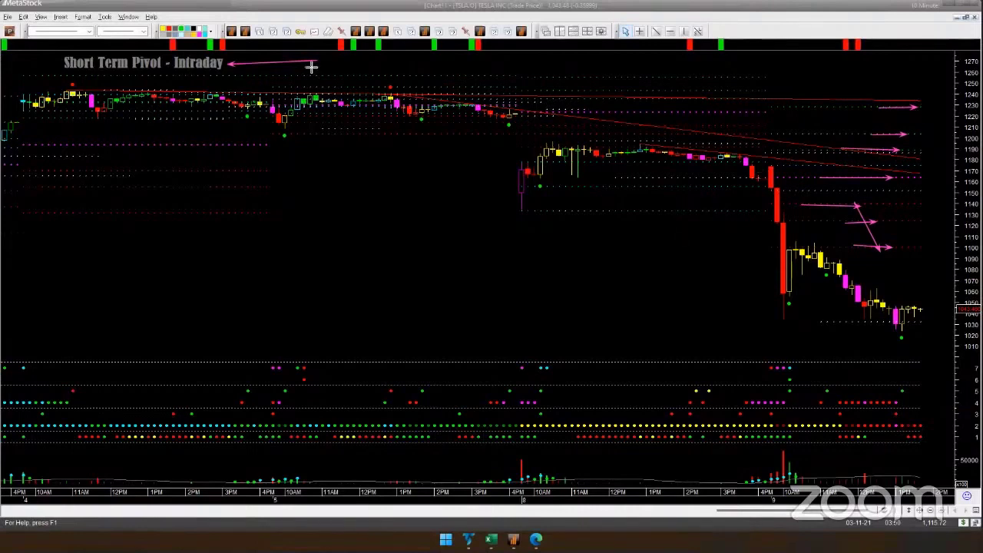
{"action": "left_click_drag", "start_coordinate": [311, 66], "coordinate": [244, 70]}
{"action": "left_click_drag", "start_coordinate": [786, 197], "coordinate": [806, 248]}
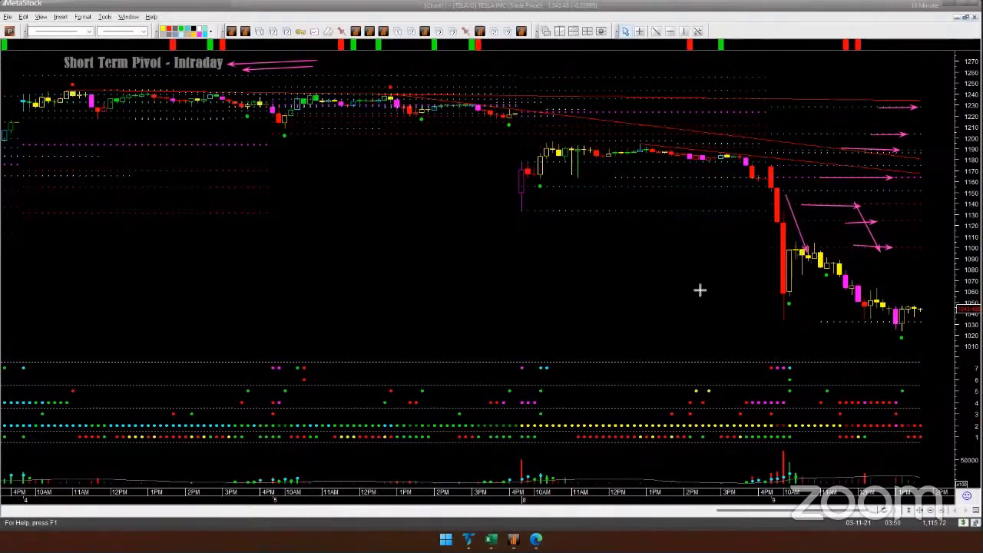